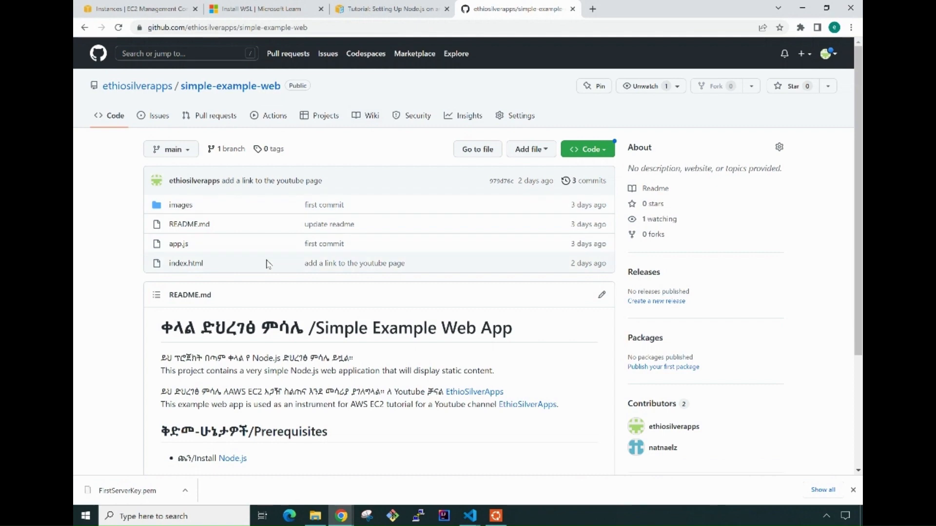
Examine the simple-example-web repository's file list and the README's prerequisites and server-running instructions.
scroll(118, 368, "down", 1)
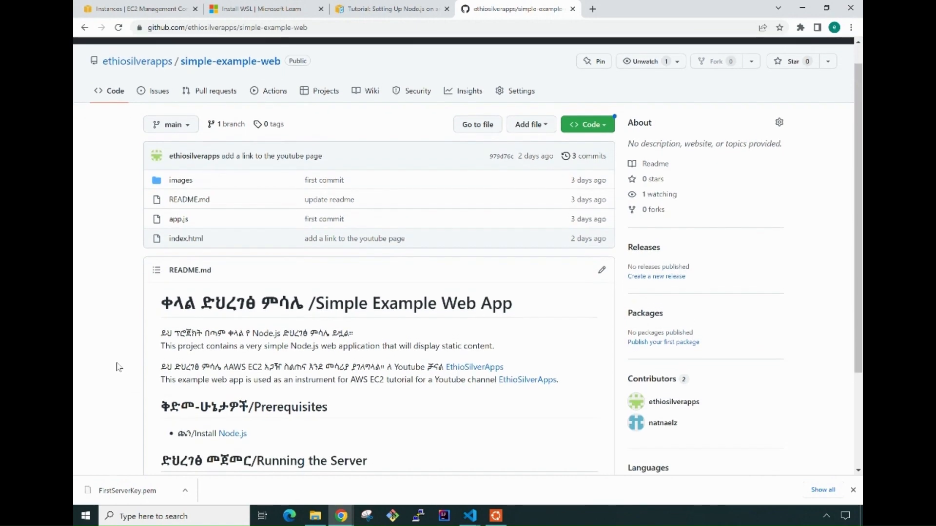
scroll(119, 368, "up", 1)
scroll(119, 368, "down", 2)
scroll(119, 368, "down", 2)
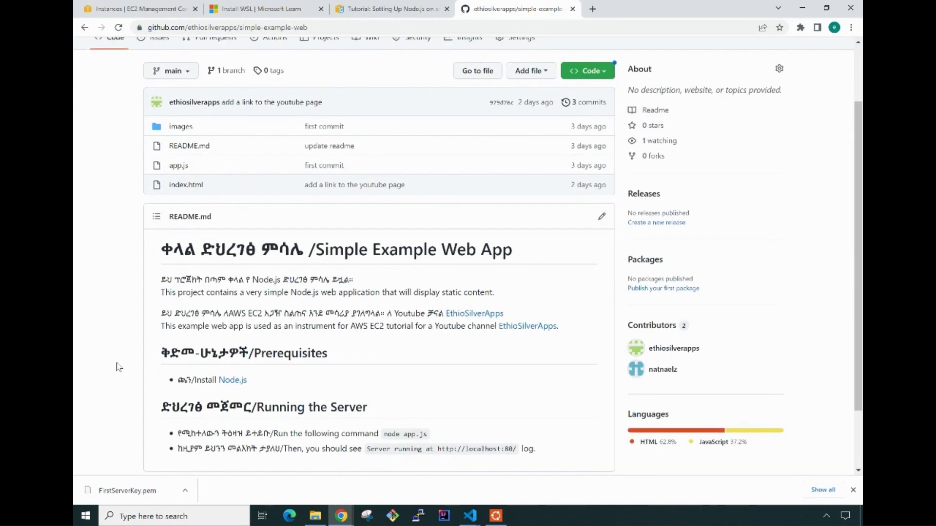
scroll(119, 368, "up", 4)
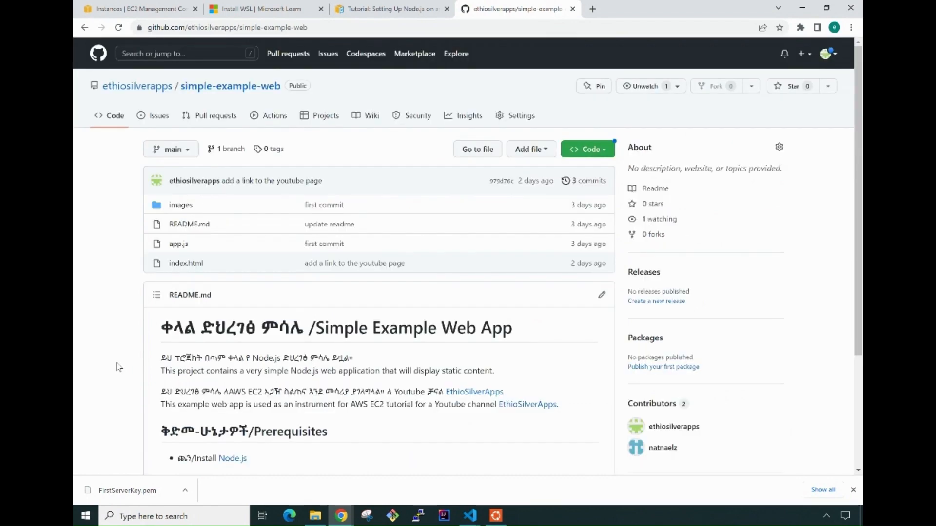
scroll(119, 343, "down", 3)
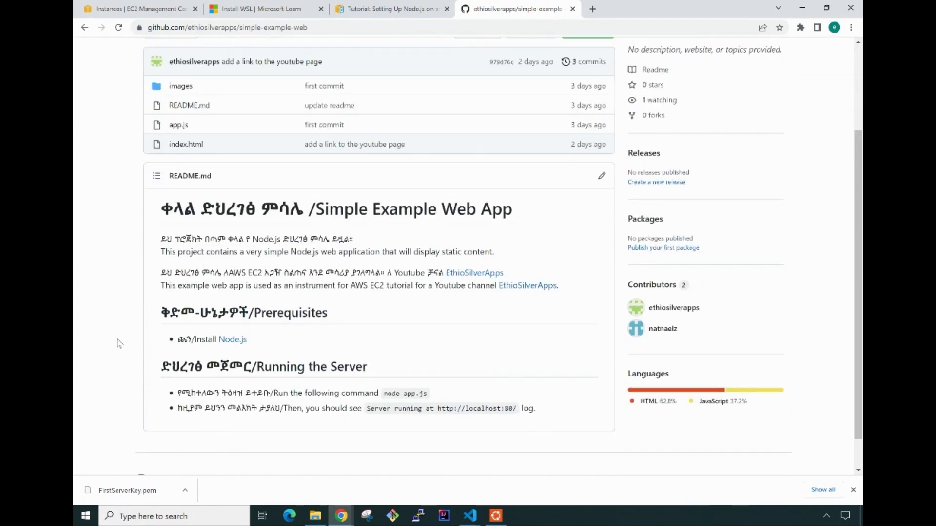
scroll(119, 343, "down", 1)
scroll(119, 344, "up", 4)
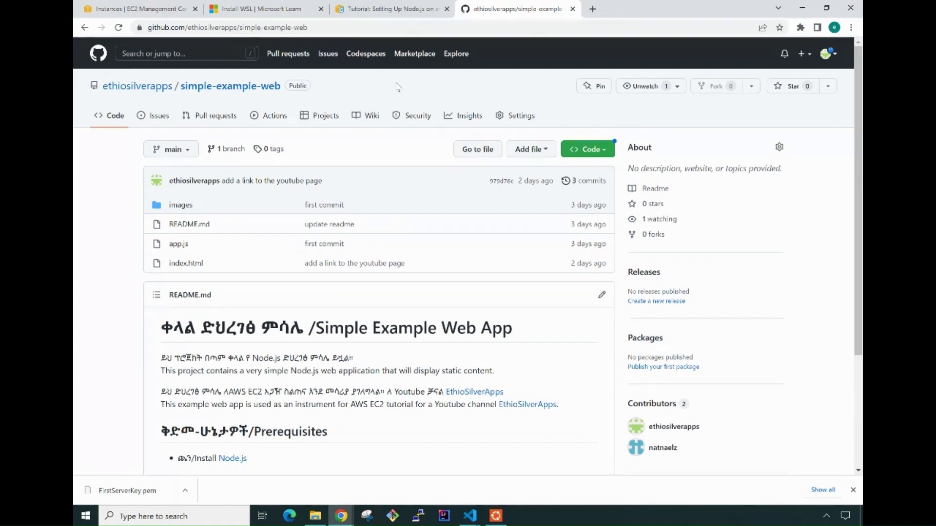
scroll(397, 87, "down", 3)
scroll(398, 86, "up", 3)
scroll(397, 86, "down", 1)
scroll(397, 86, "up", 1)
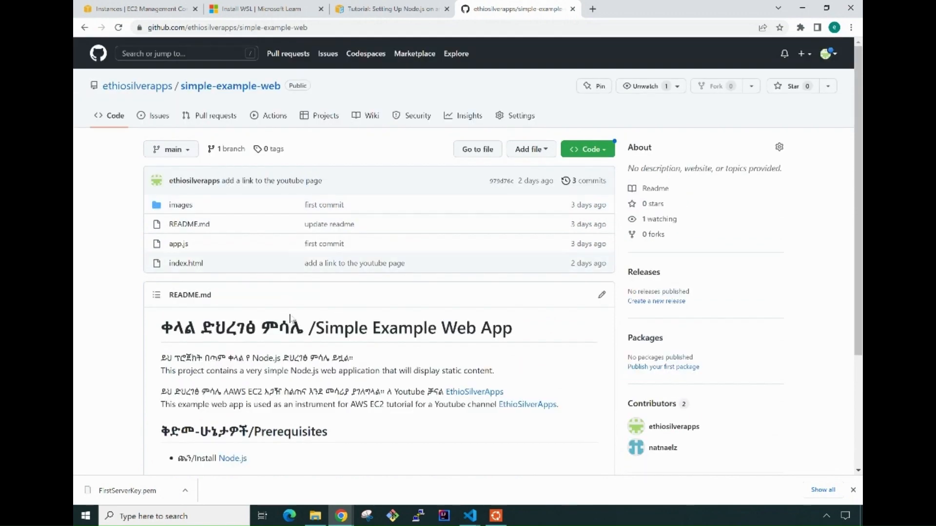
scroll(290, 318, "down", 2)
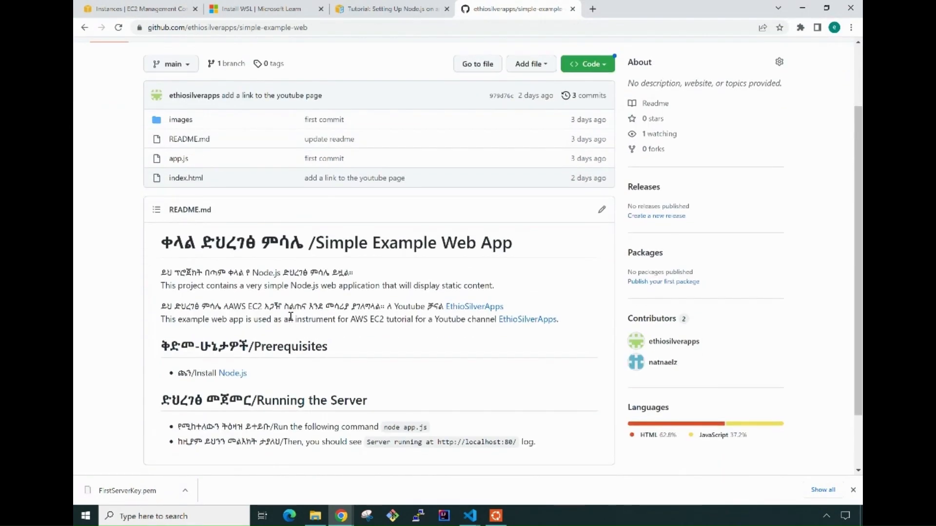
scroll(290, 317, "down", 2)
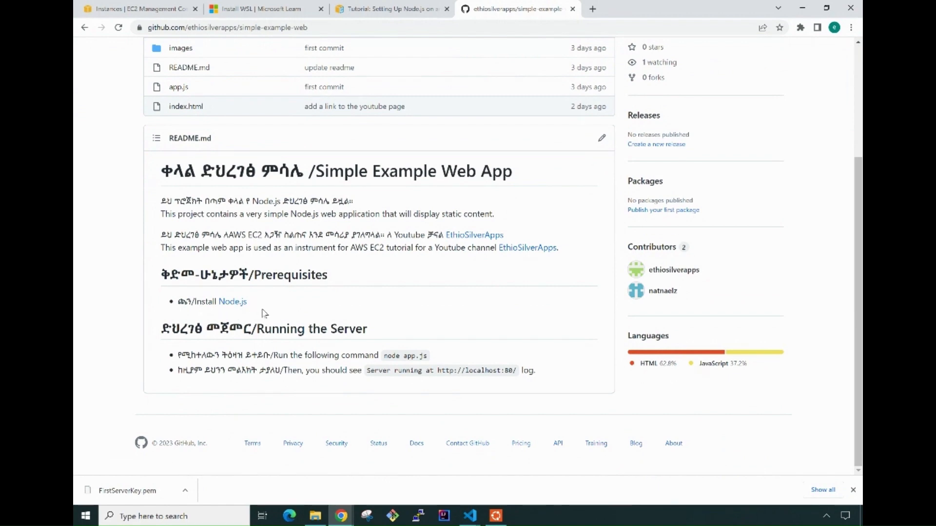
scroll(264, 313, "up", 2)
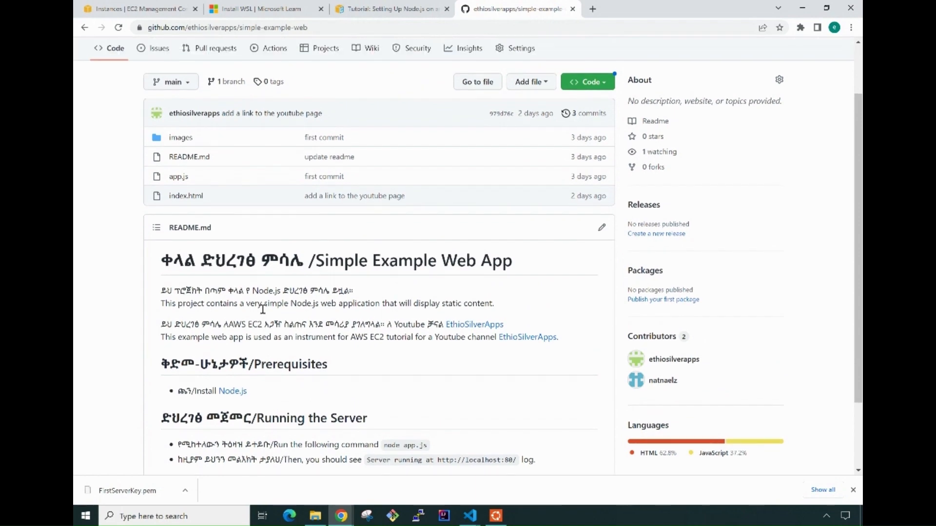
scroll(264, 311, "up", 1)
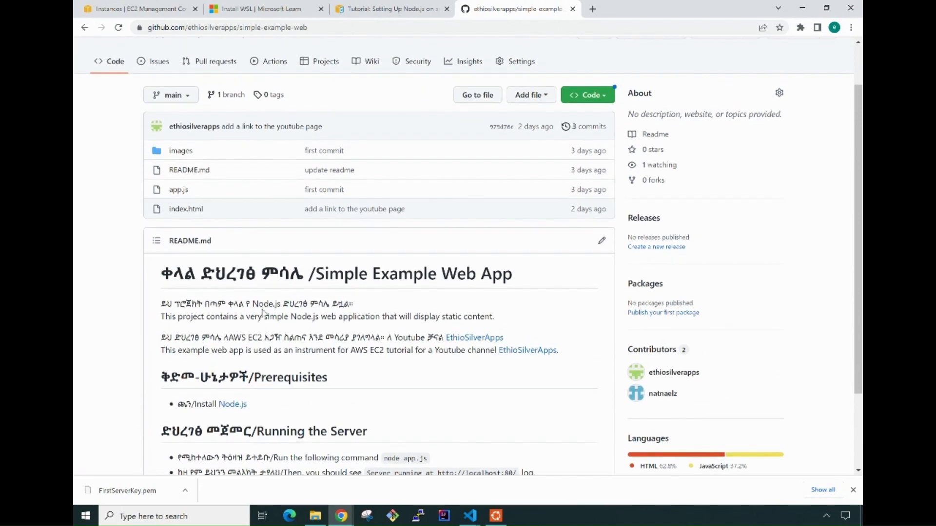
scroll(263, 313, "up", 1)
scroll(263, 310, "down", 2)
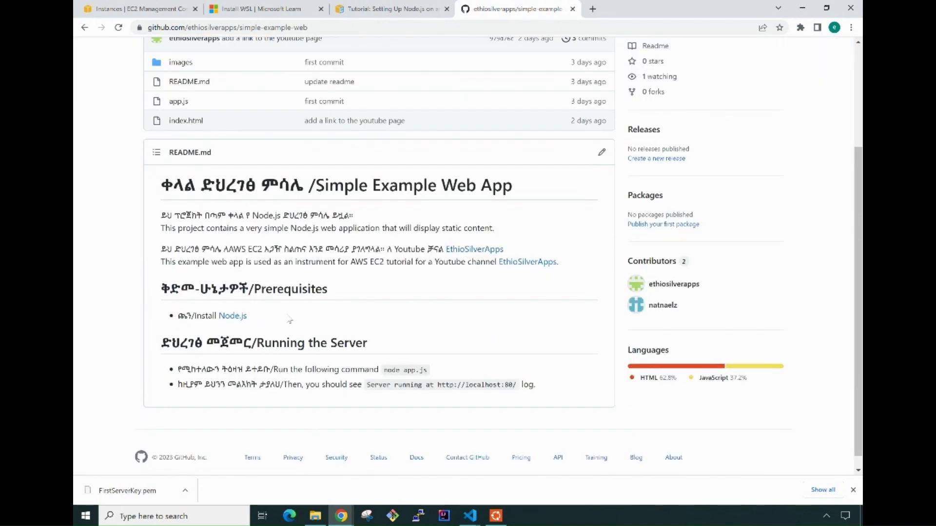
mouse_move(493, 518)
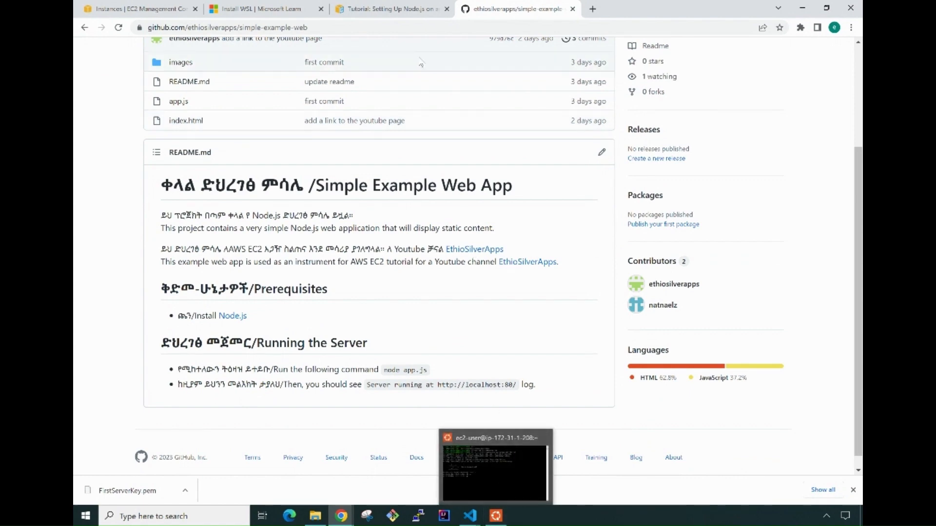
Look through the AWS tutorial on setting up Node.js on an Amazon EC2 instance, including its prerequisites and procedure.
left_click(385, 11)
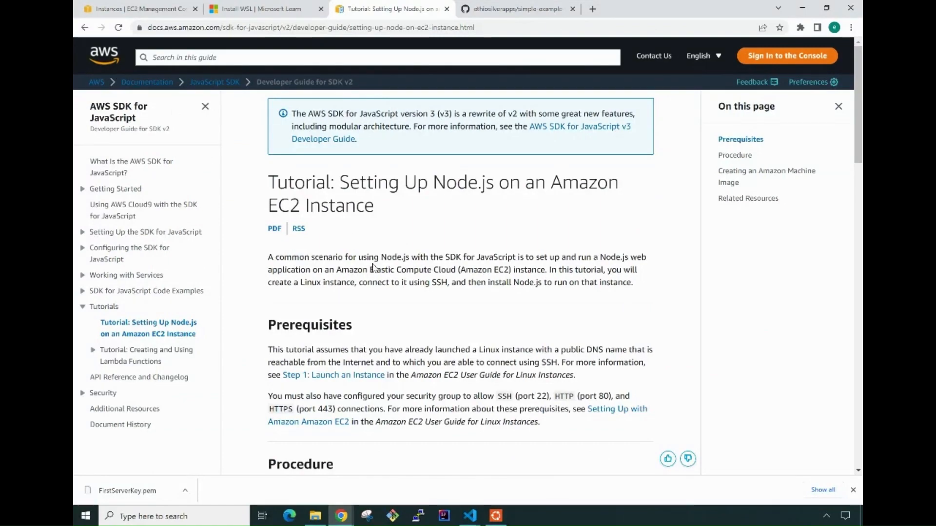
scroll(373, 268, "down", 3)
scroll(374, 268, "down", 6)
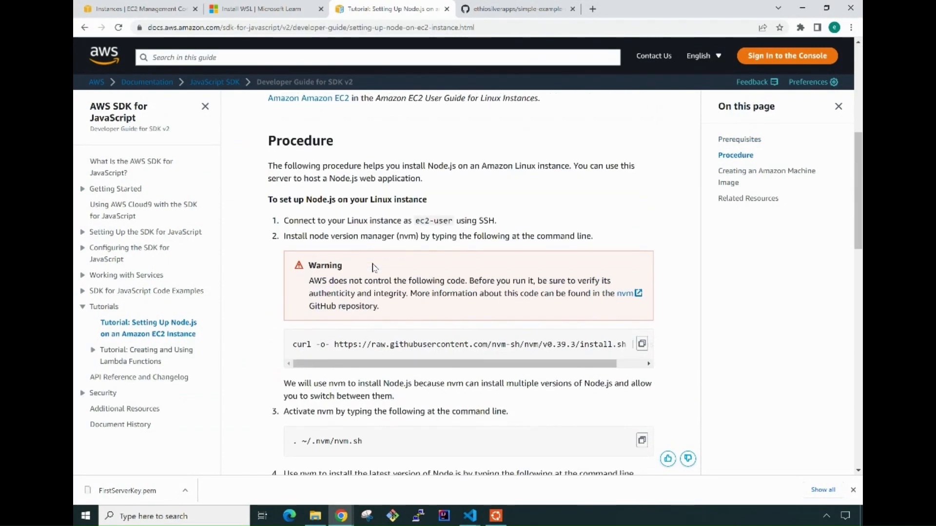
scroll(374, 268, "up", 7)
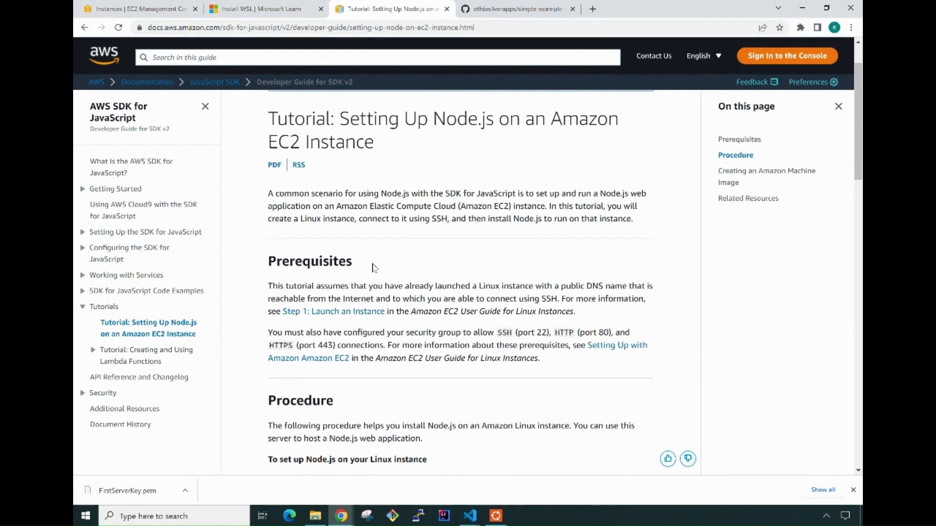
scroll(374, 267, "down", 3)
scroll(373, 268, "down", 4)
scroll(374, 268, "up", 9)
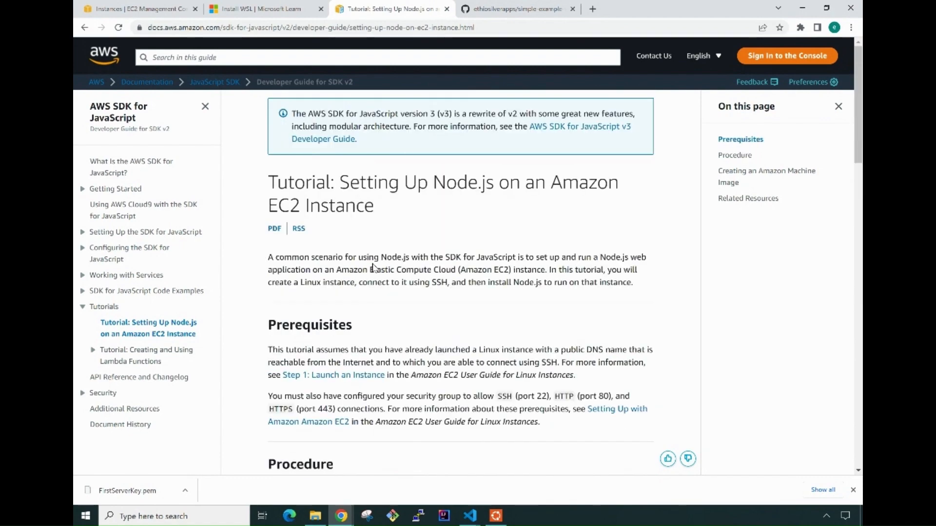
Open the README's Node.js link from the simple-example-web repository in a new tab and look over the available downloads.
left_click(507, 9)
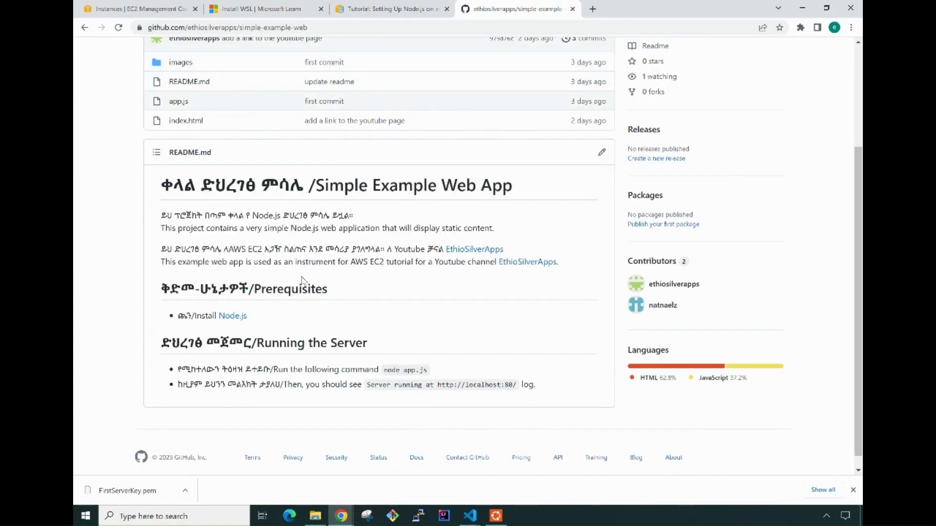
right_click(233, 320)
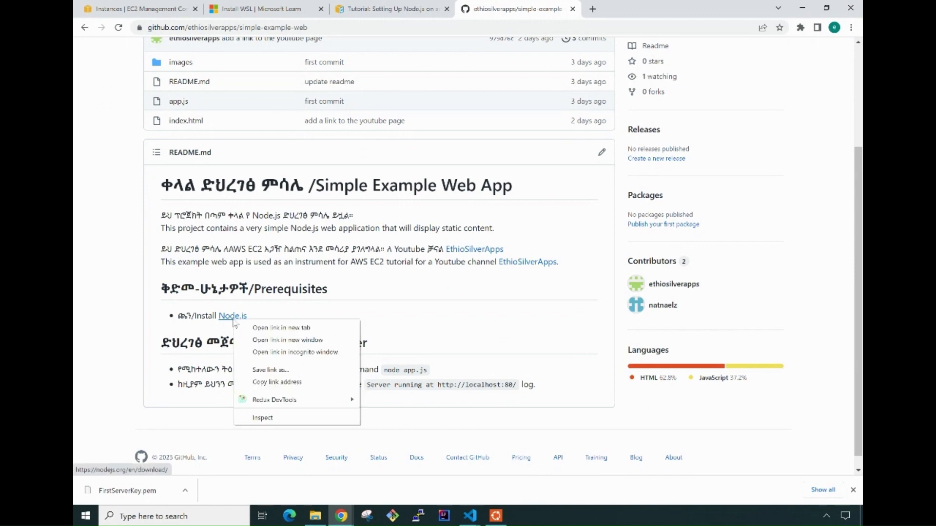
left_click(244, 329)
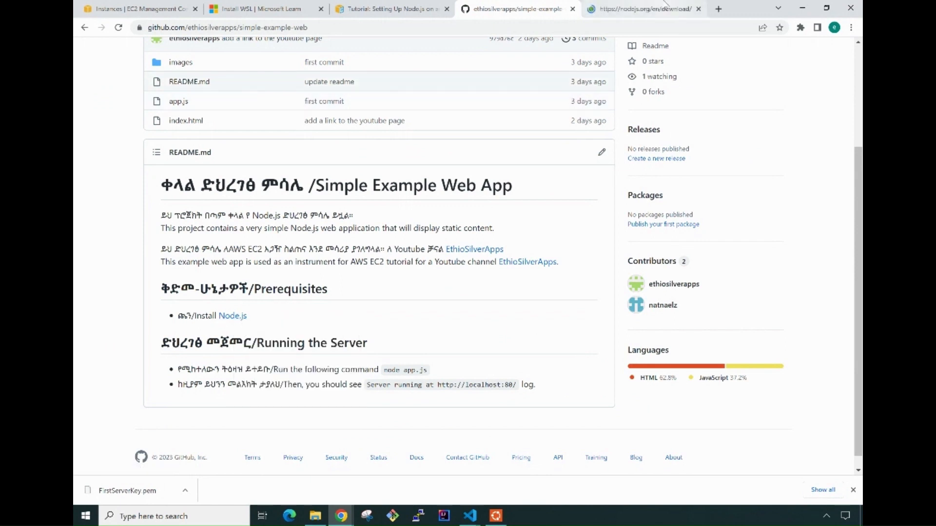
left_click(664, 8)
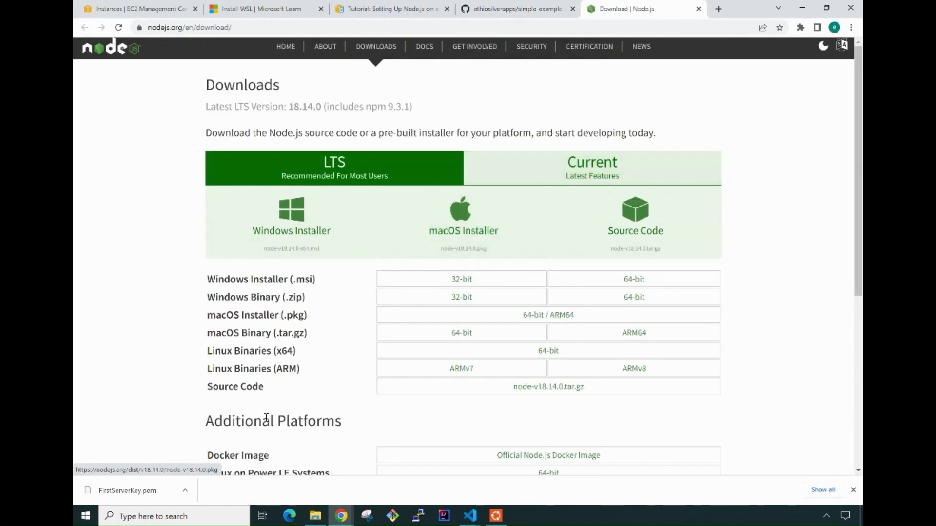
scroll(181, 364, "down", 1)
scroll(180, 363, "down", 5)
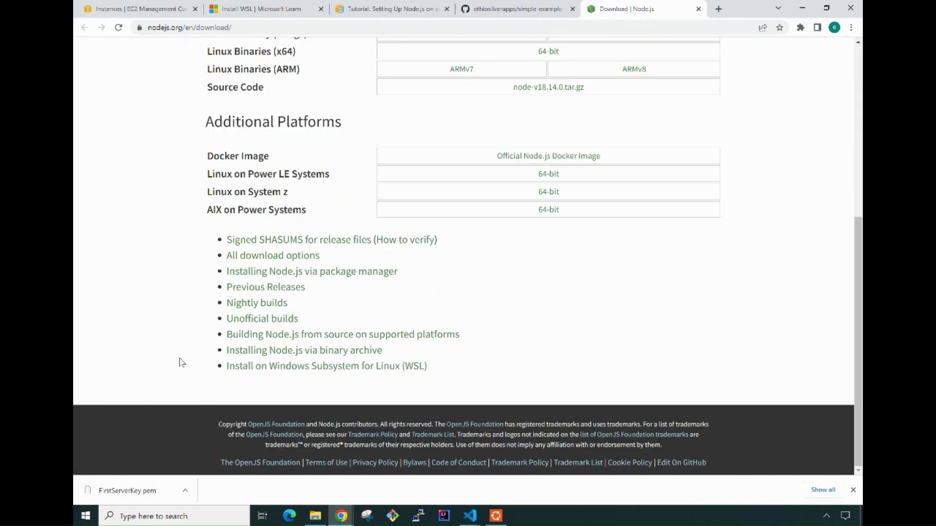
scroll(180, 363, "up", 6)
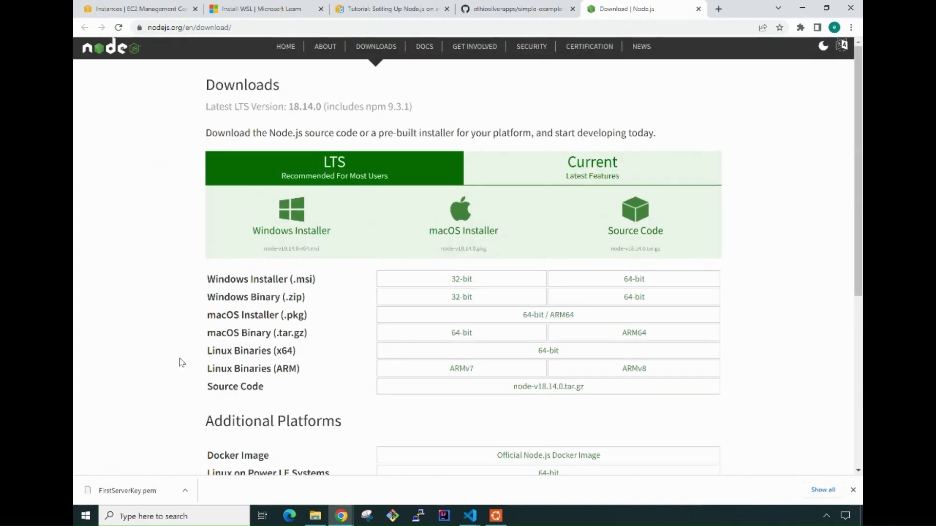
Return to the AWS Node.js tutorial and review the procedure's nvm installation, activation and Node.js install commands.
left_click(400, 7)
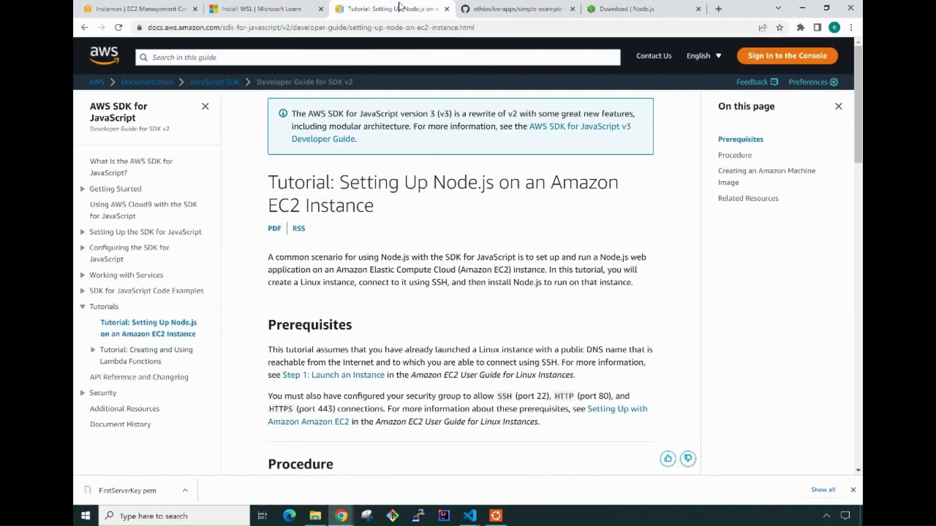
scroll(454, 342, "down", 4)
scroll(454, 342, "down", 4)
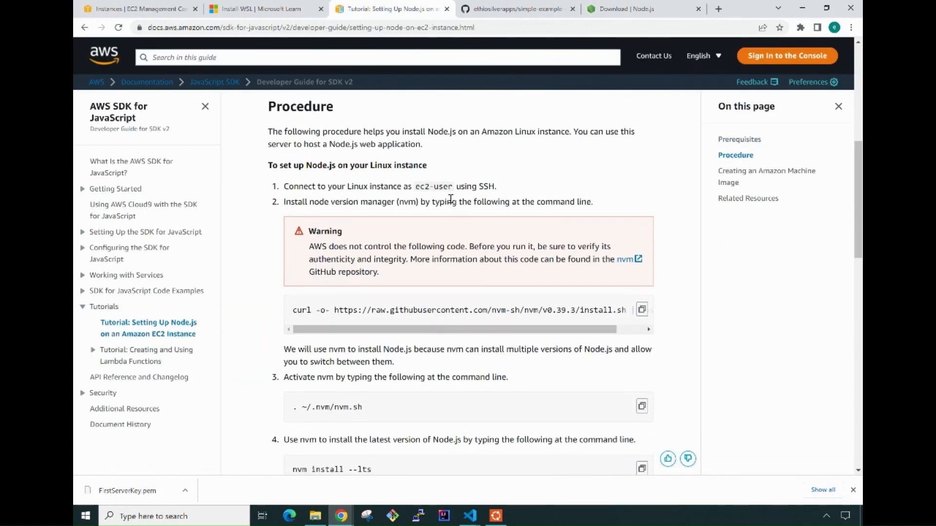
scroll(444, 190, "down", 1)
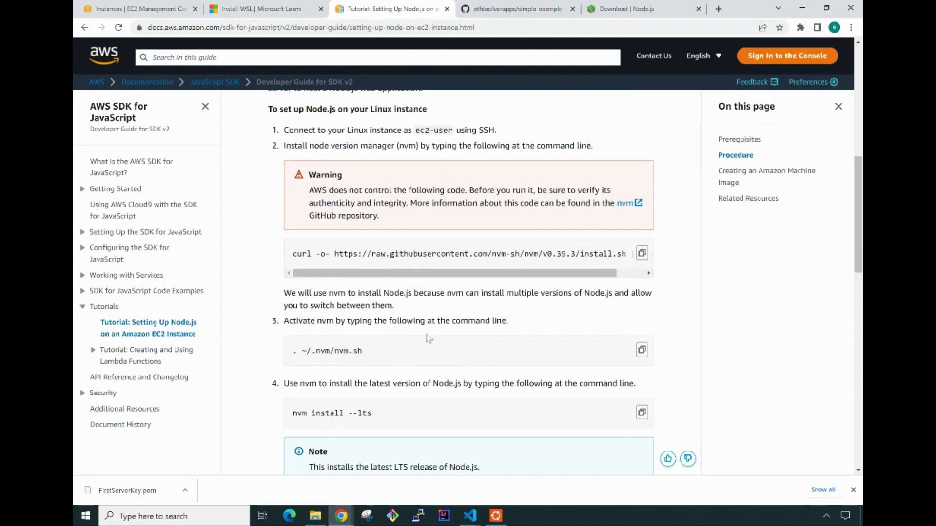
scroll(429, 339, "up", 1)
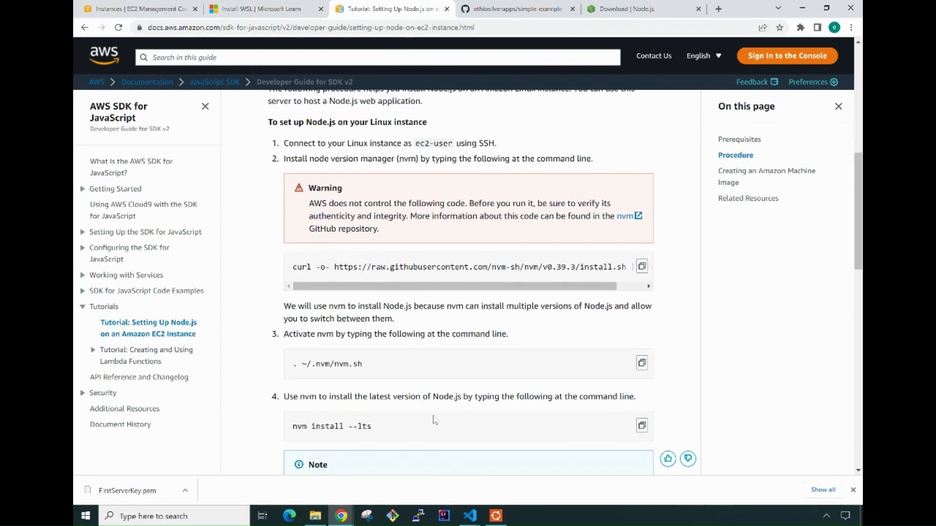
Switch to the Ubuntu terminal connected to the EC2 instance and become root with sudo su.
left_click(496, 515)
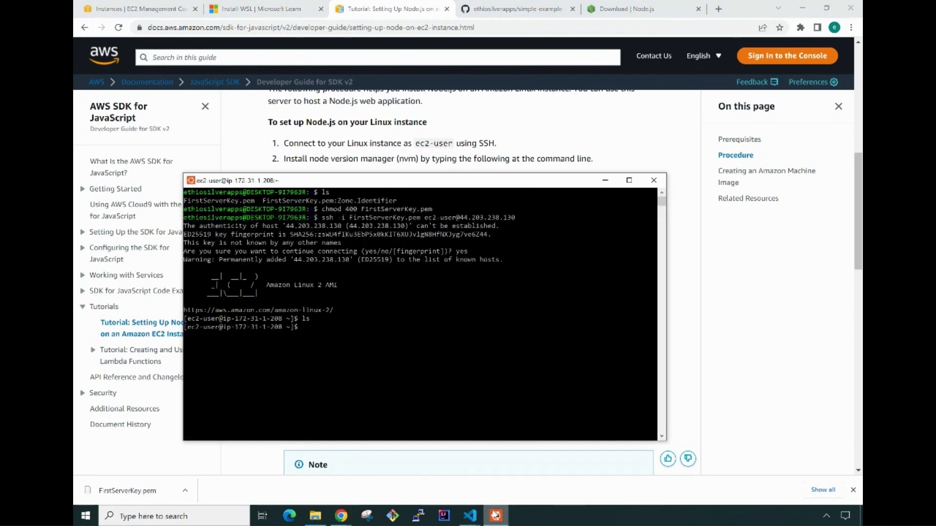
left_click(351, 354)
left_click(300, 328)
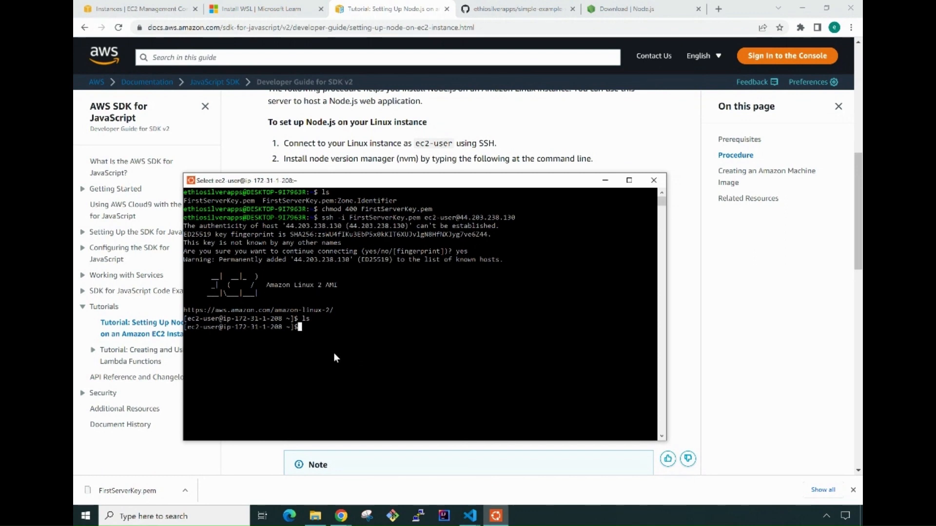
key("Escape")
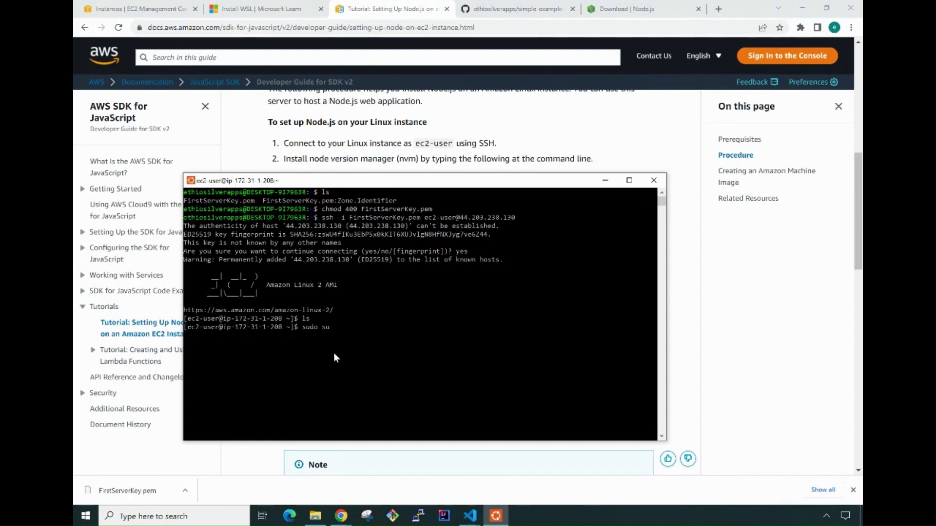
key("Return")
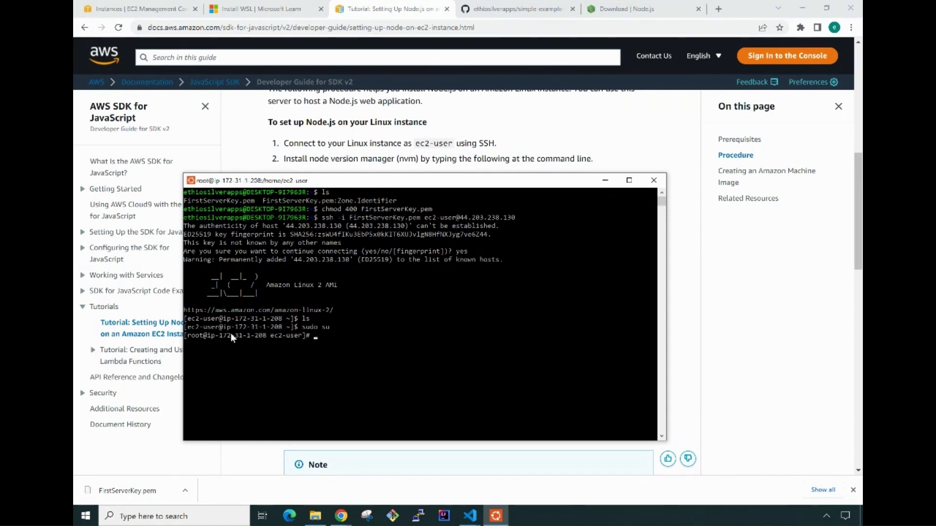
Compare the root user in the current terminal prompt with the ec2-user in the previous prompt.
left_click_drag(187, 335, 203, 340)
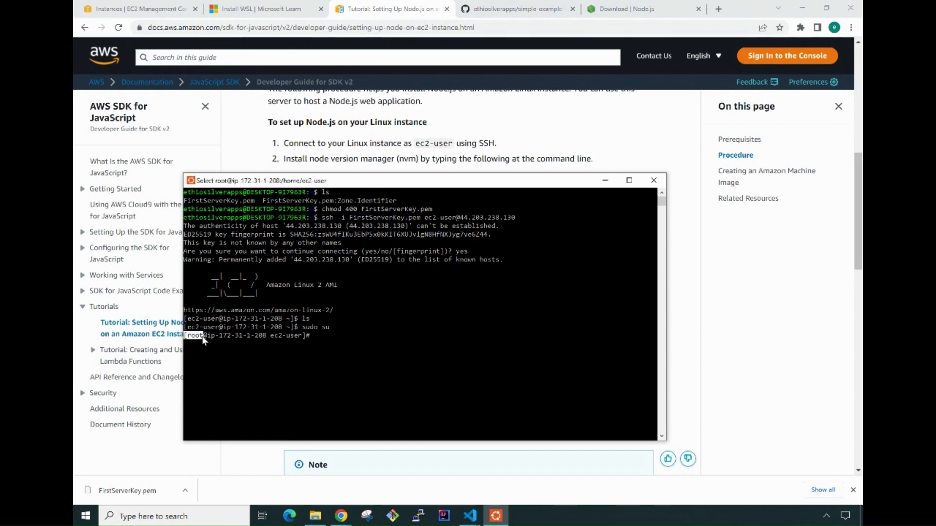
left_click(329, 338)
left_click(317, 337)
key("Escape")
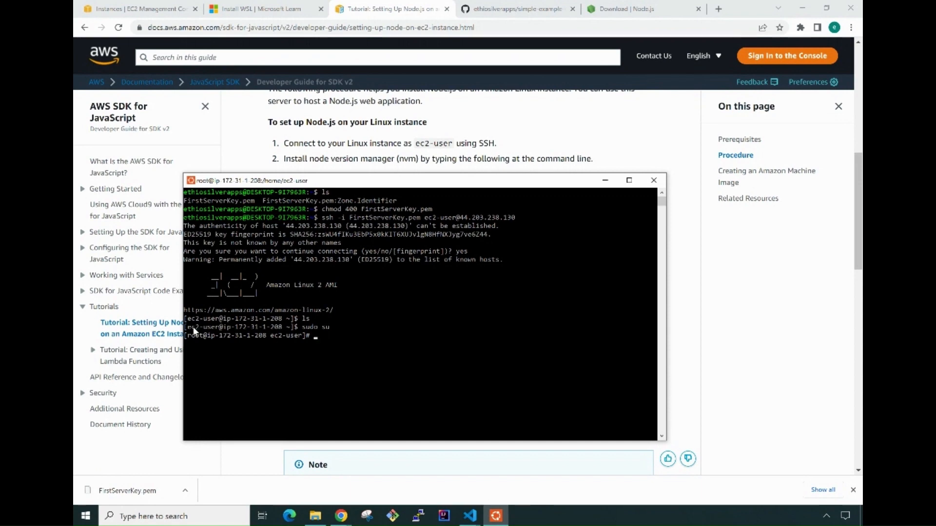
left_click_drag(192, 327, 214, 327)
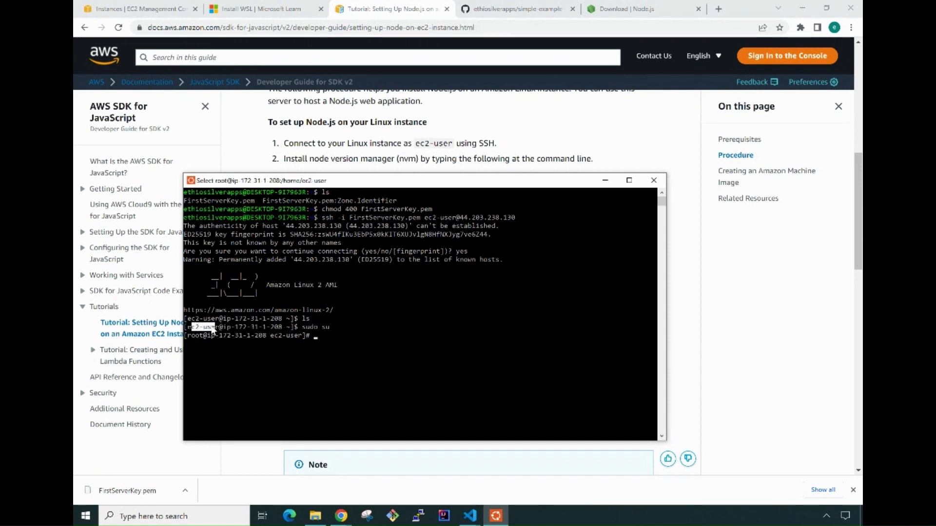
Deselect the highlighted prompt text and clear the terminal screen with the clear command.
left_click(328, 337)
right_click(327, 337)
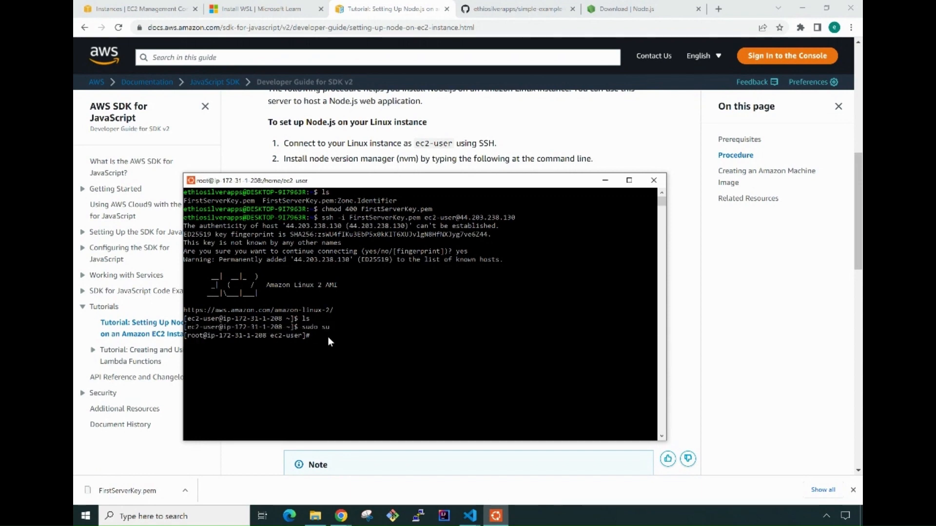
type("clear")
key("Return")
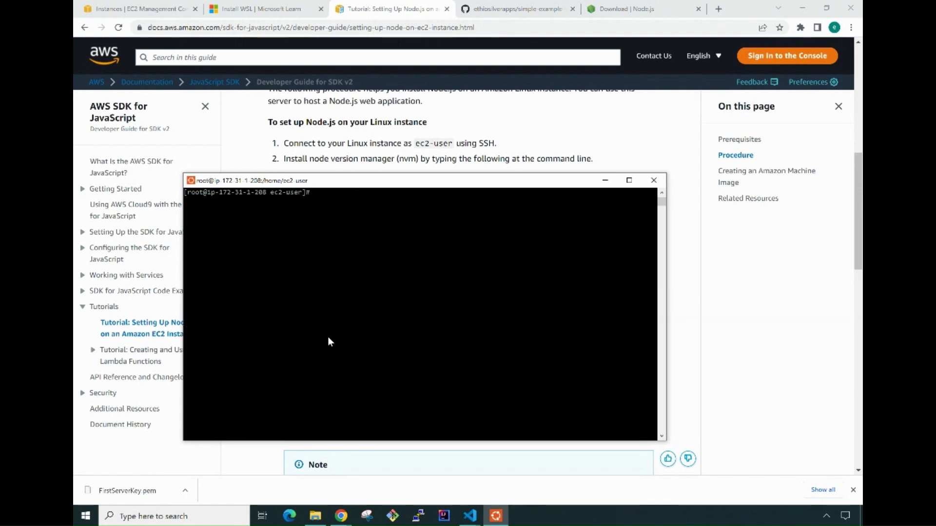
Switch to the AWS Node.js tutorial in the browser and copy the curl command that installs nvm v0.39.3.
left_click(505, 140)
scroll(506, 140, "down", 1)
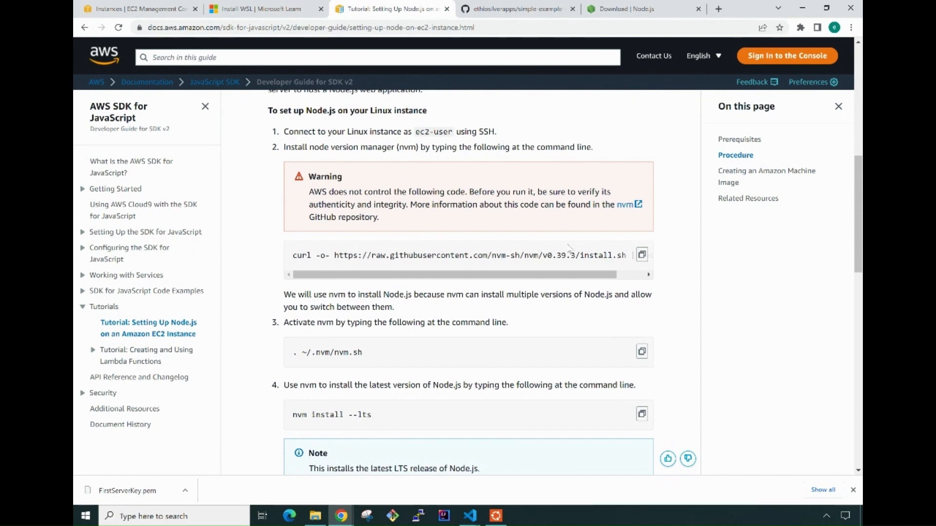
left_click(641, 257)
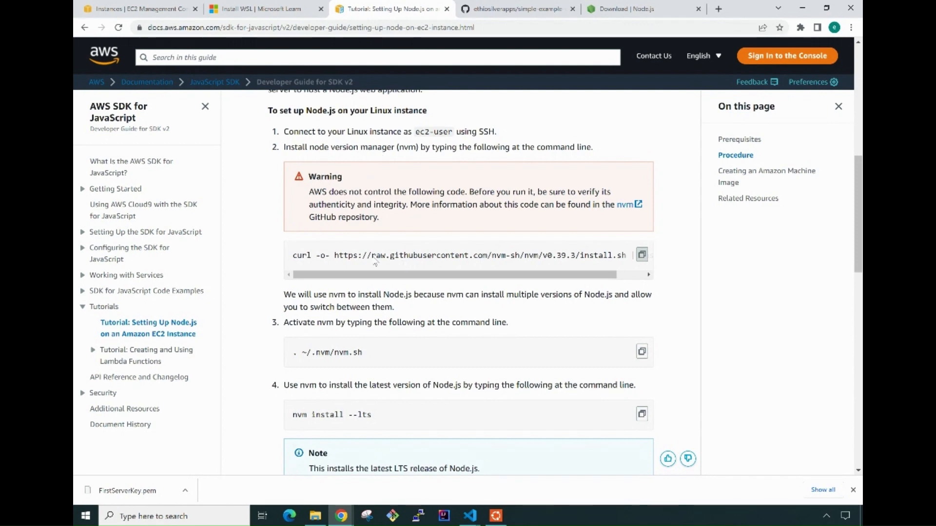
Review the tutorial's remaining commands for activating nvm and installing Node.js, including the warning about Amazon Linux 2.
scroll(367, 387, "down", 1)
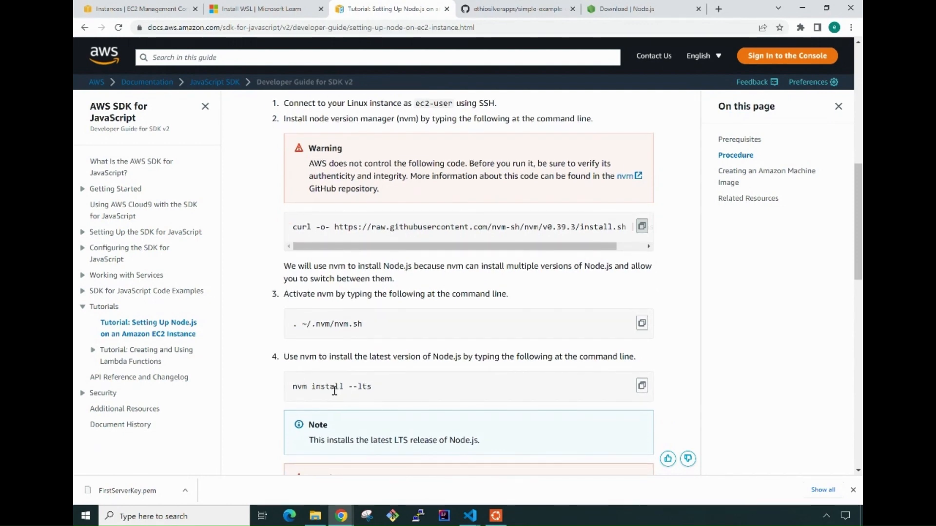
scroll(373, 419, "down", 1)
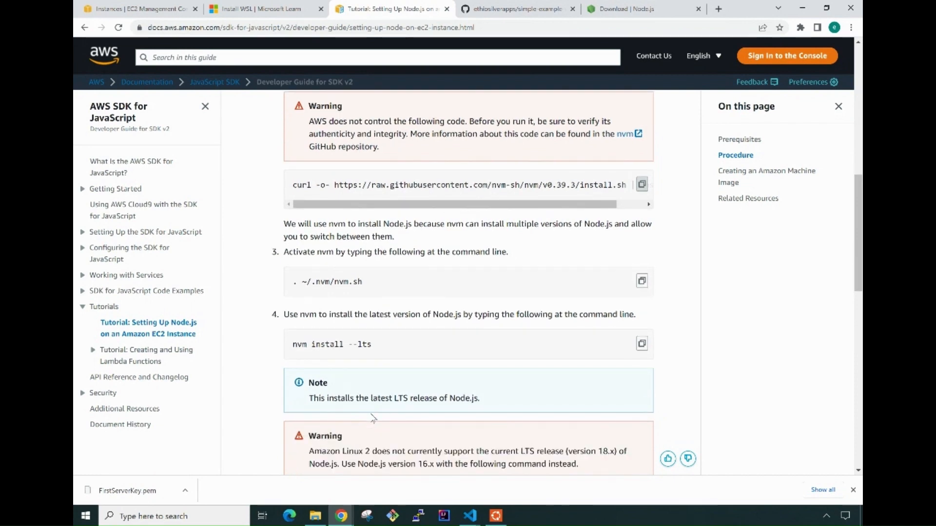
scroll(374, 419, "down", 1)
scroll(382, 373, "down", 2)
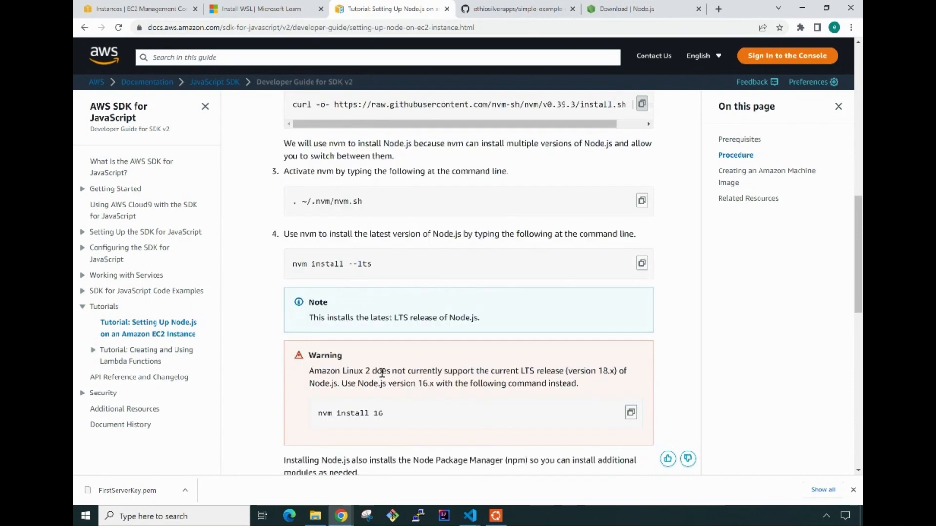
scroll(381, 373, "down", 1)
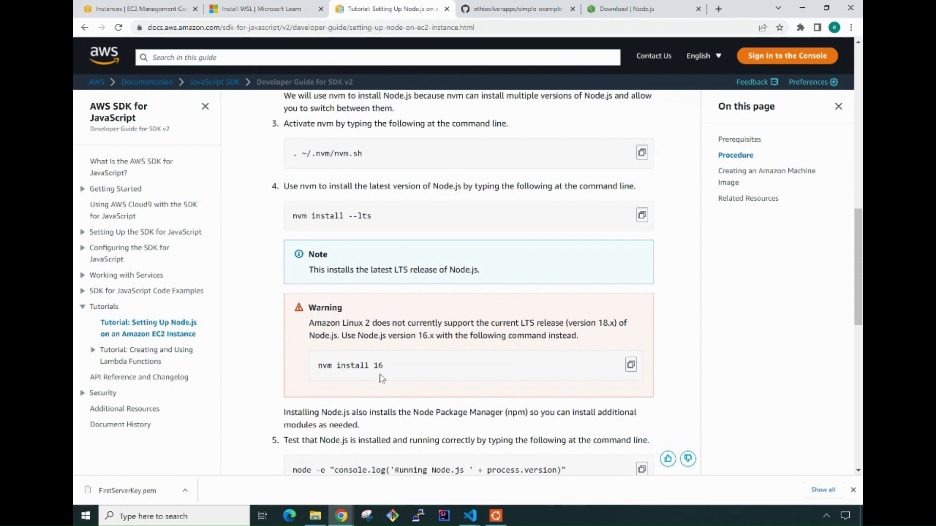
scroll(381, 379, "up", 1)
scroll(511, 301, "up", 3)
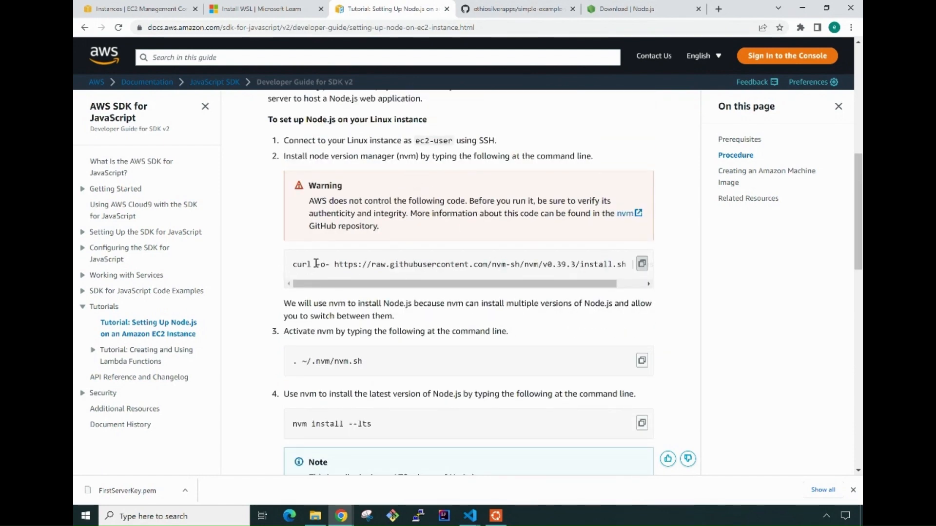
Switch to the Ubuntu terminal, paste the copied curl command for nvm's install.sh script piped to bash, and run it.
left_click_drag(293, 264, 394, 263)
left_click(500, 259)
left_click(501, 517)
right_click(334, 224)
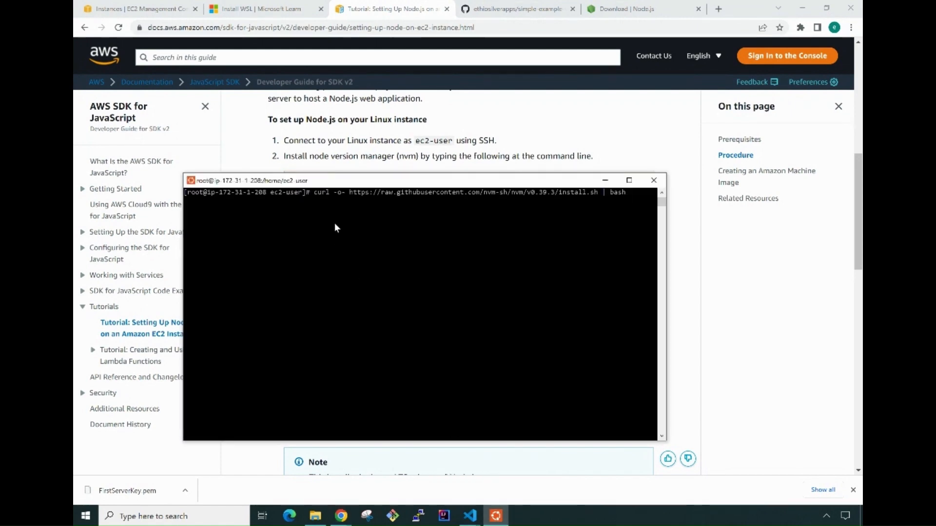
key("Return")
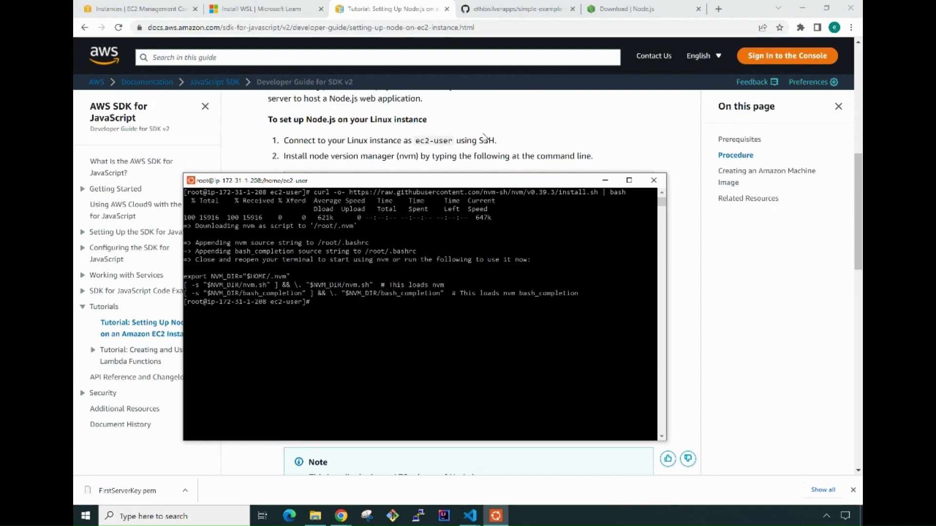
Copy the nvm activation command ". ~/.nvm/nvm.sh" from the AWS tutorial and run it in the Ubuntu terminal.
key("alt+Tab")
scroll(417, 203, "down", 2)
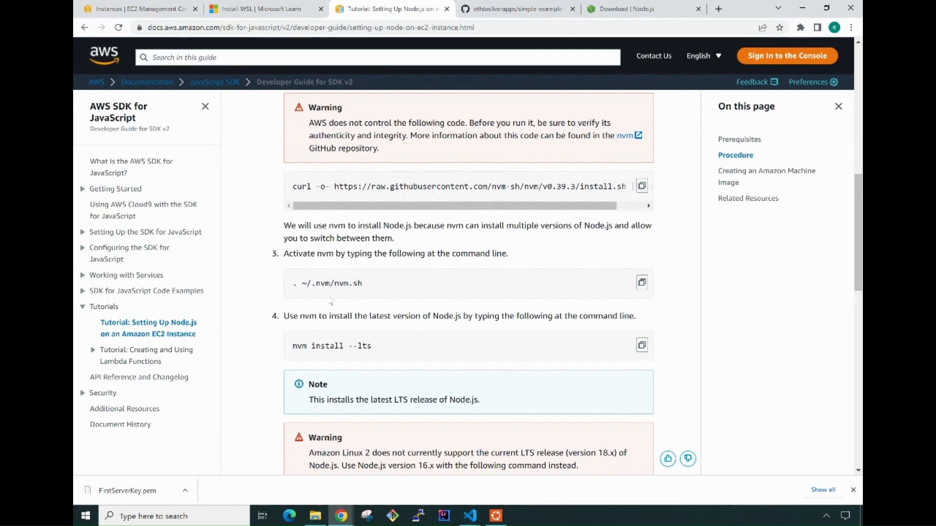
scroll(330, 296, "down", 1)
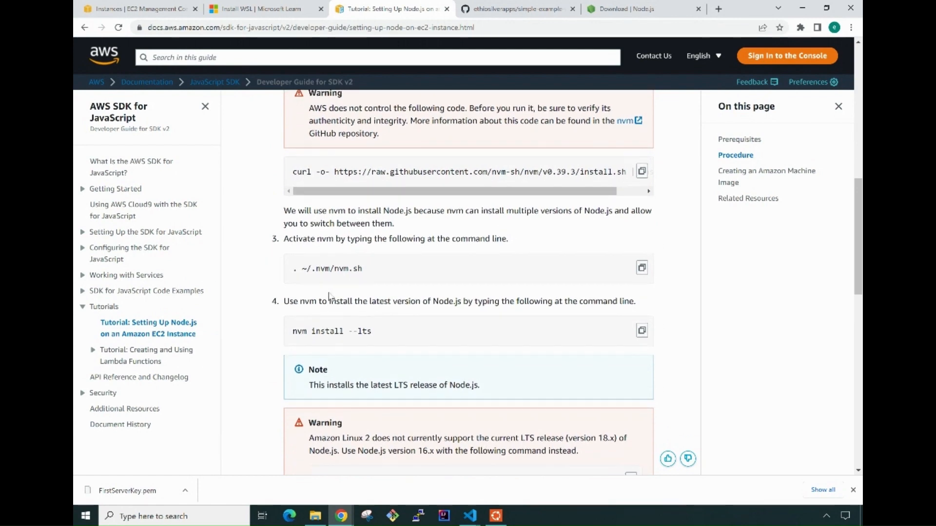
left_click(641, 269)
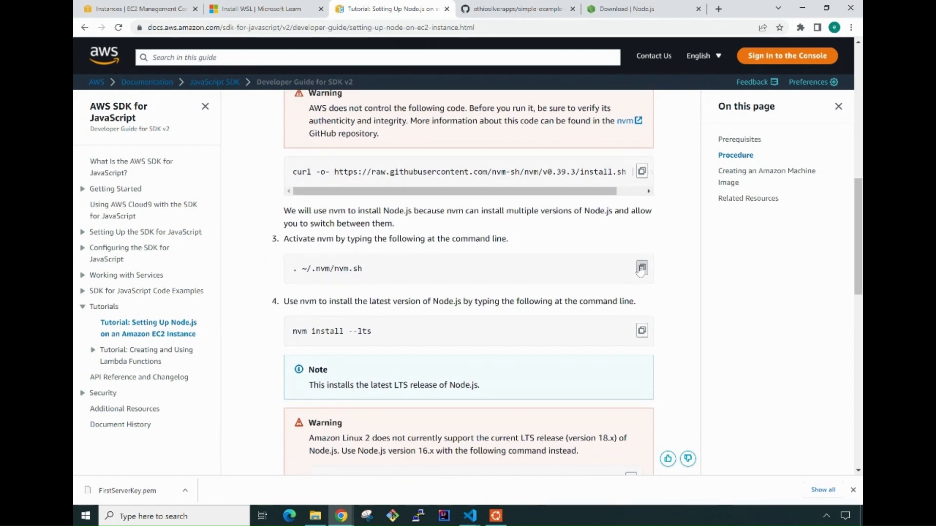
left_click(496, 516)
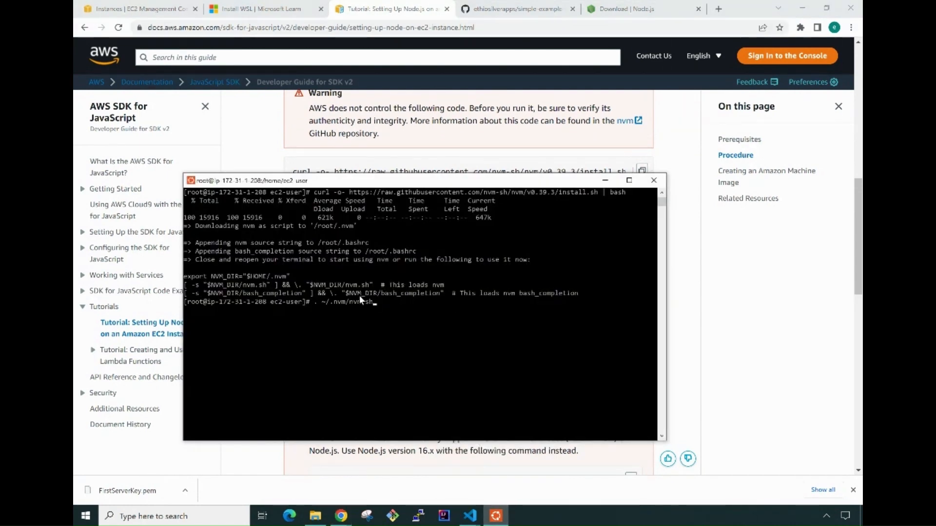
key("Return")
Return to the AWS tutorial and compare the LTS install command with the Node.js 16 command in the Amazon Linux 2 warning.
left_click(730, 287)
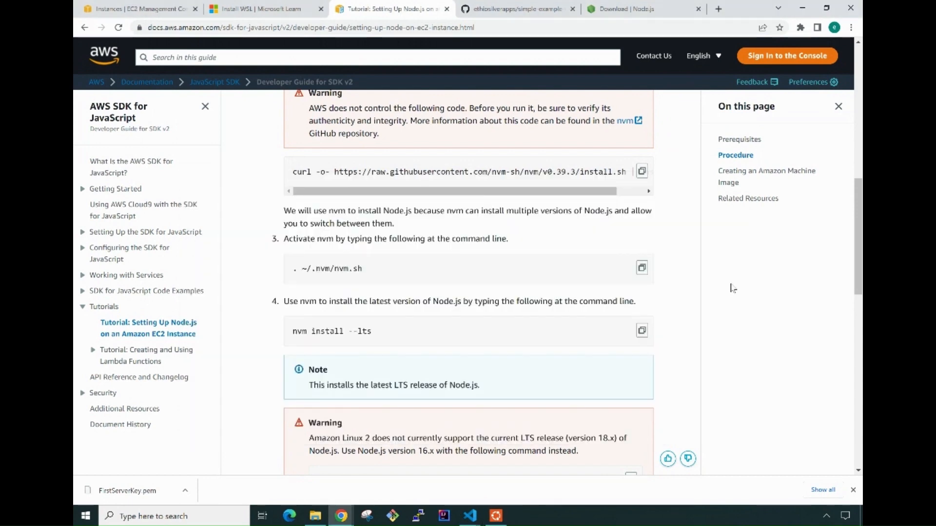
scroll(731, 288, "down", 2)
scroll(731, 287, "down", 1)
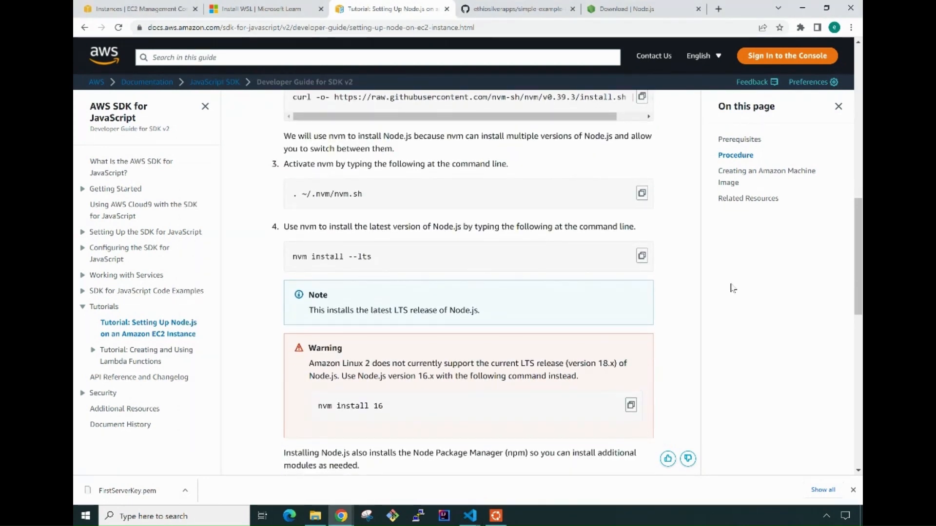
scroll(732, 287, "down", 2)
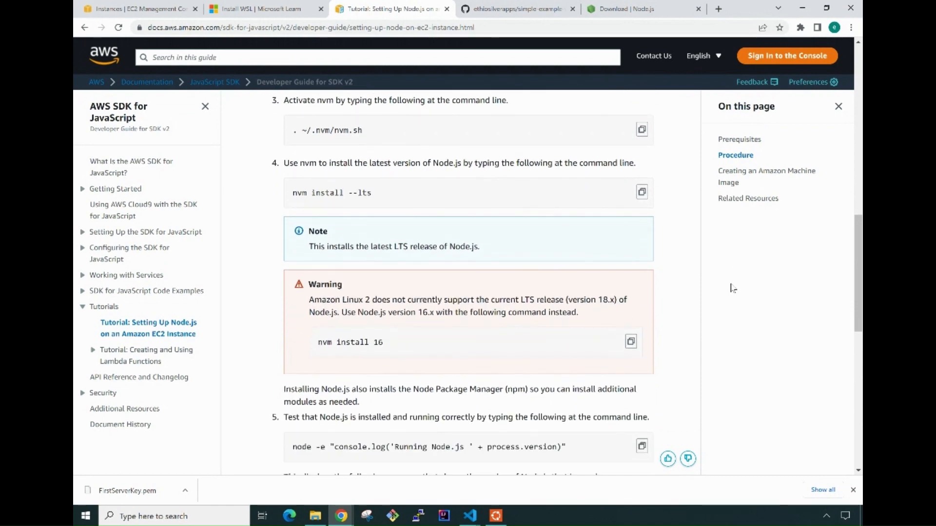
scroll(731, 287, "down", 1)
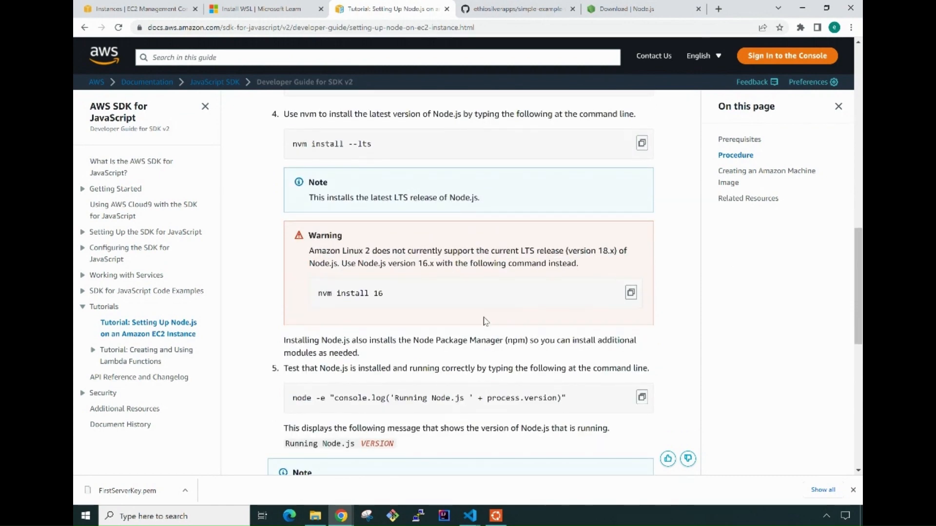
scroll(485, 321, "up", 1)
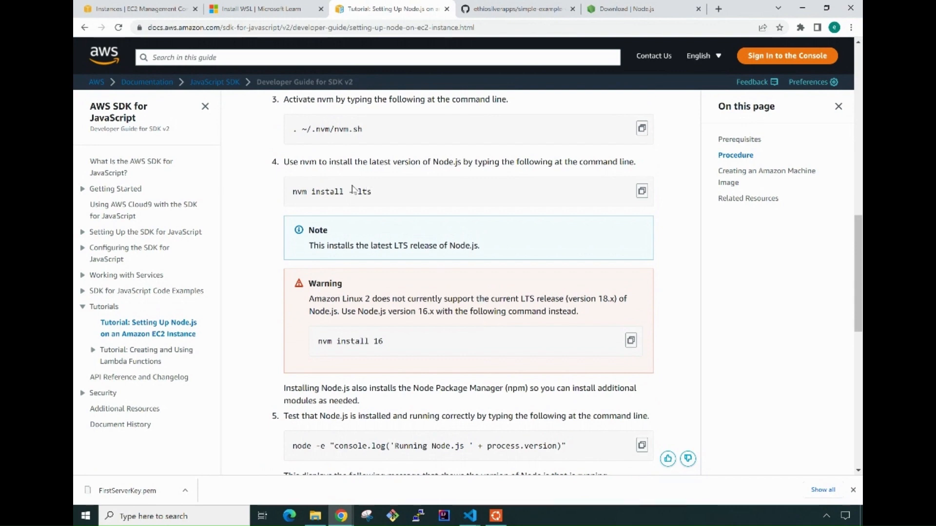
left_click_drag(360, 193, 376, 197)
left_click(267, 218)
left_click_drag(309, 299, 369, 300)
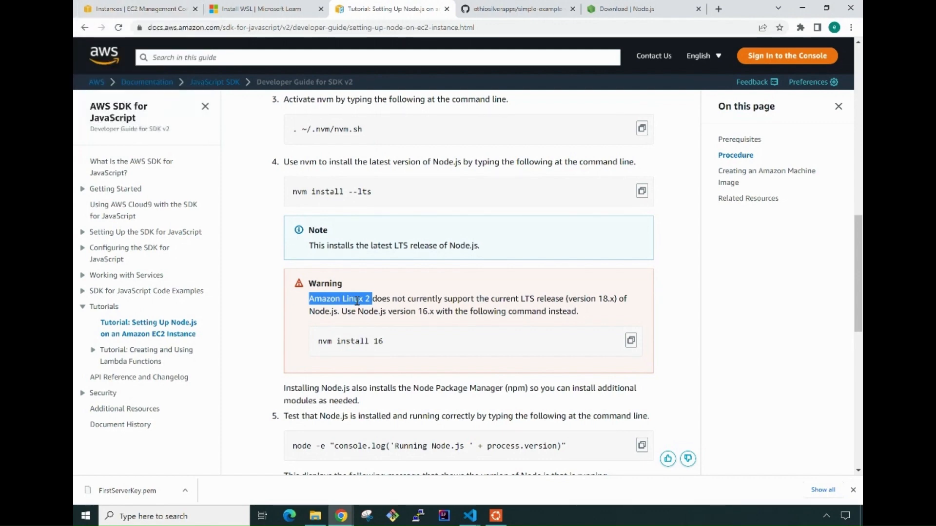
double_click(397, 245)
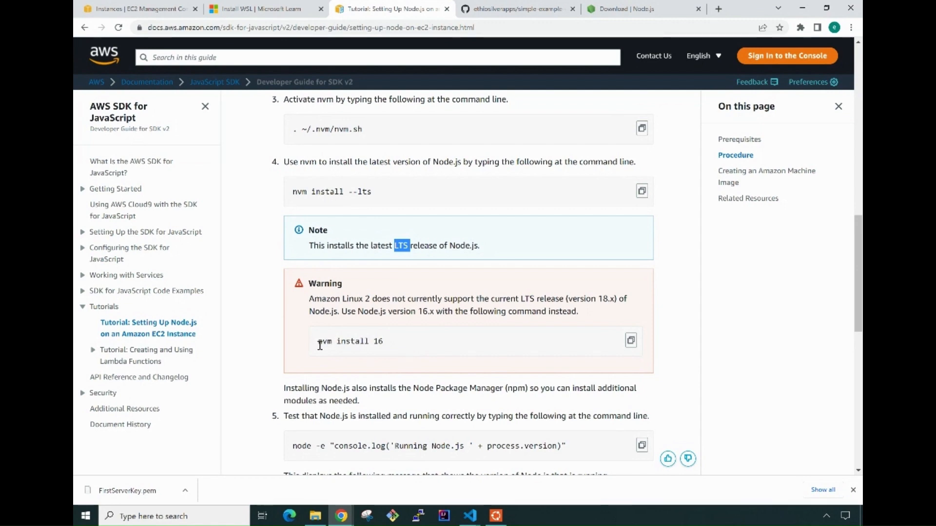
Copy the "nvm install 16" command, run it in the Ubuntu terminal, and widen the terminal window.
left_click(631, 340)
left_click(495, 517)
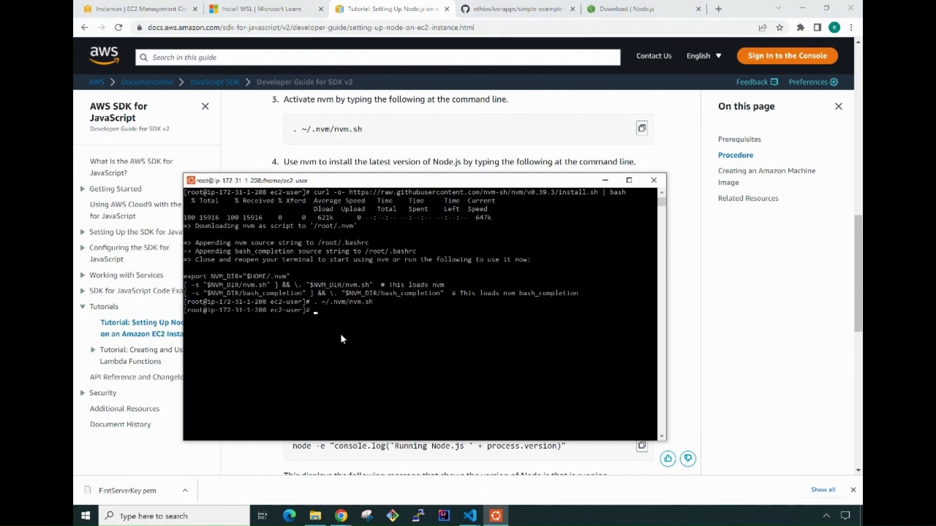
right_click(327, 321)
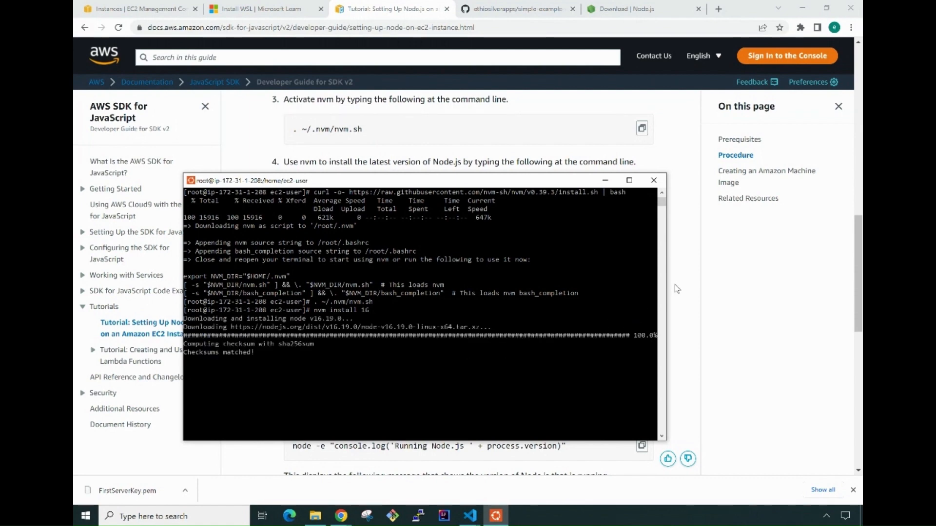
left_click_drag(667, 283, 807, 275)
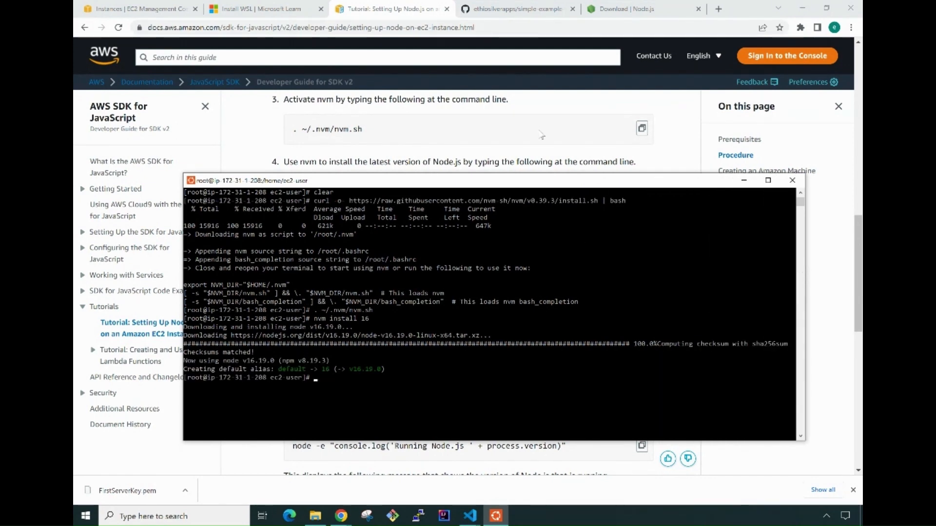
Copy the tutorial's node -e test command that logs process.version and run it in the Ubuntu terminal.
left_click(544, 145)
scroll(595, 256, "down", 3)
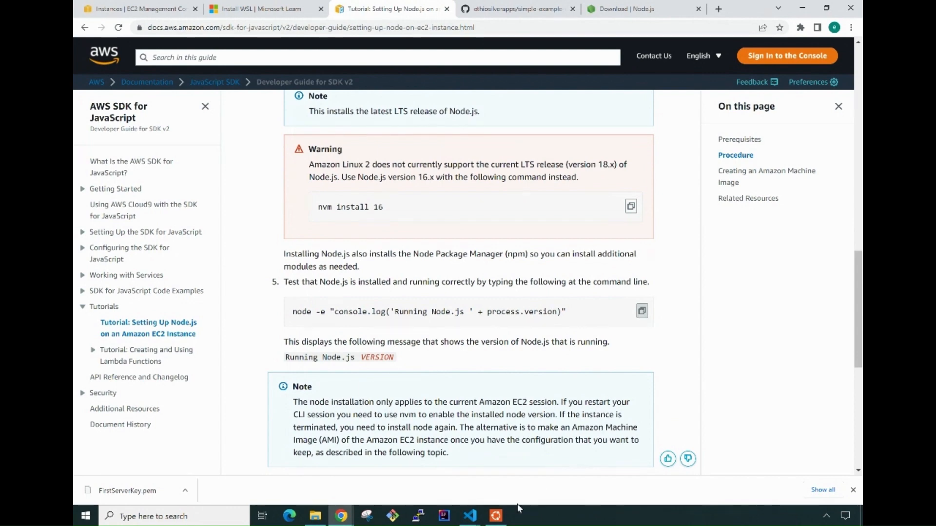
left_click(496, 516)
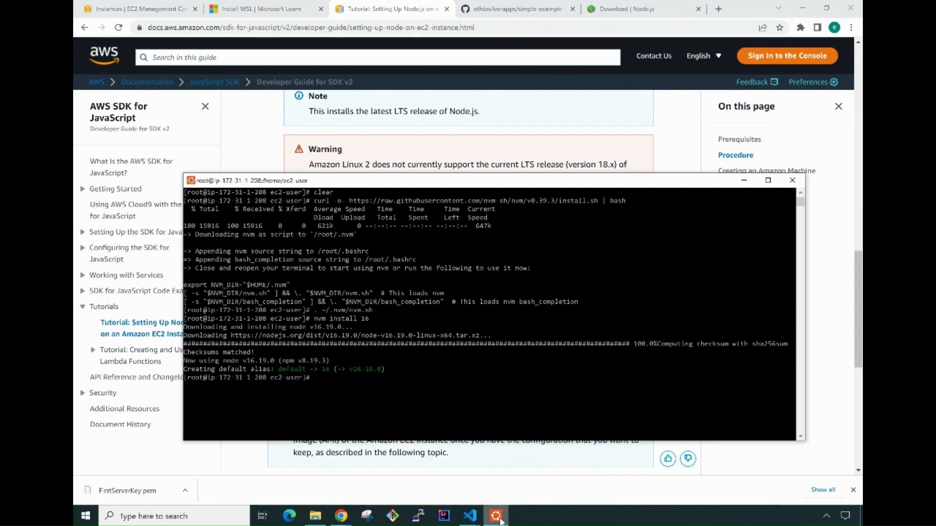
right_click(340, 396)
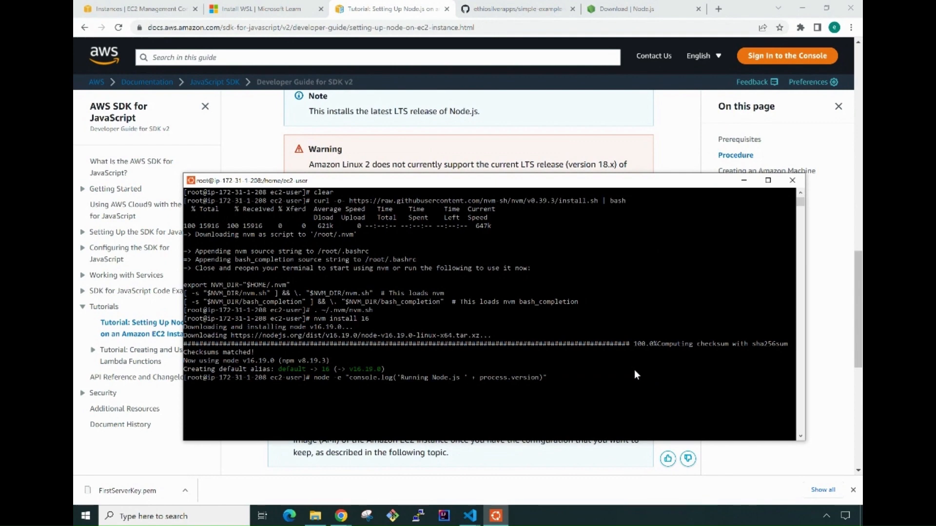
key("Return")
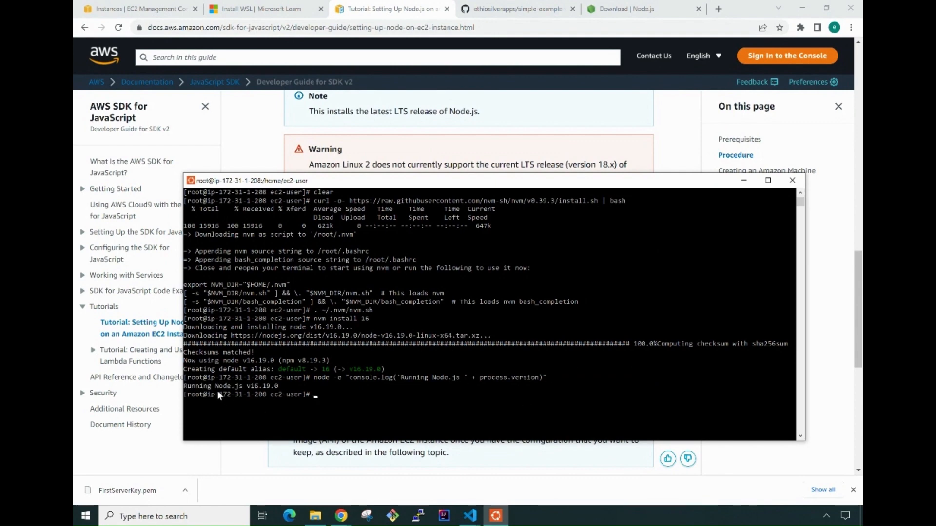
Highlight the test command's output line, deselect it, and clear the terminal screen with the clear command.
left_click_drag(187, 386, 278, 389)
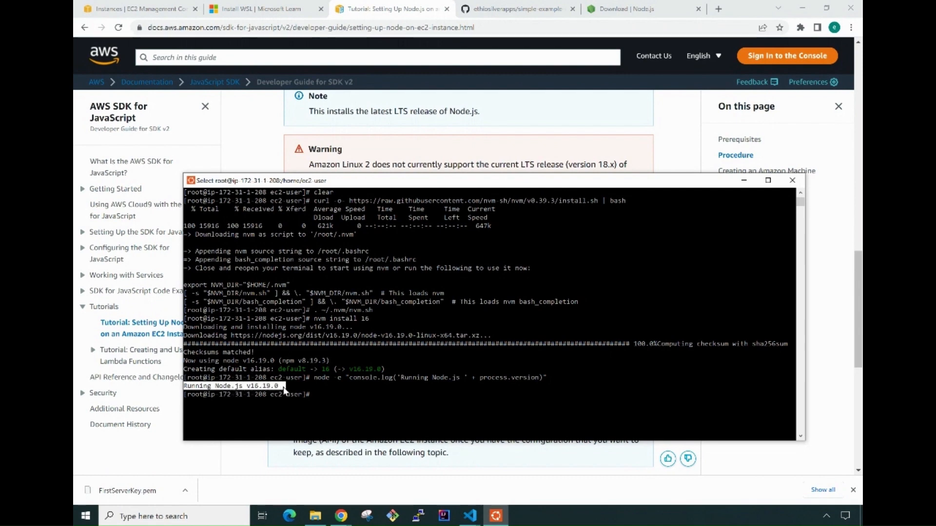
left_click(315, 386)
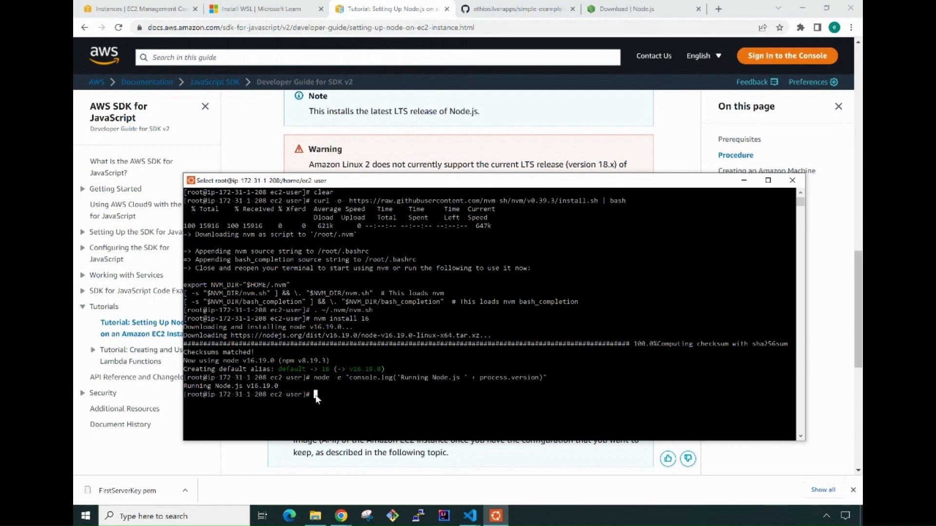
type("cl")
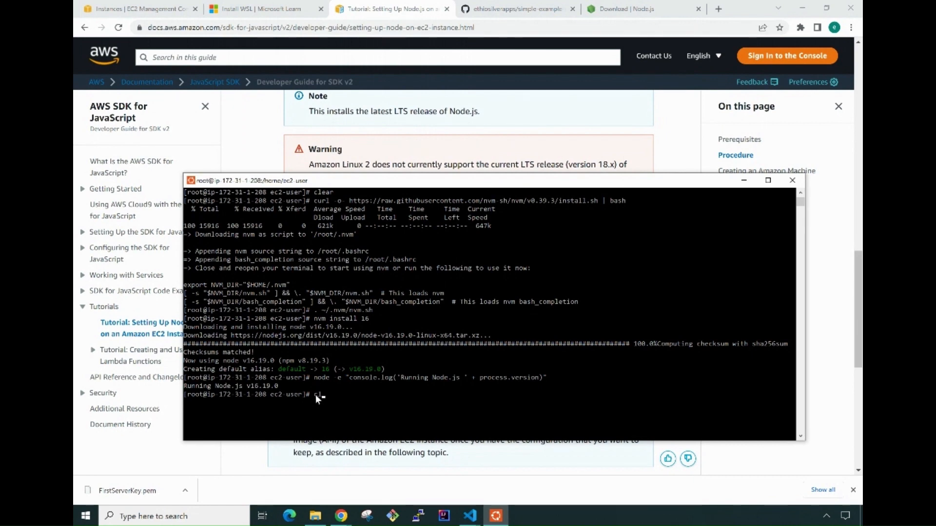
type("ear")
key("Return")
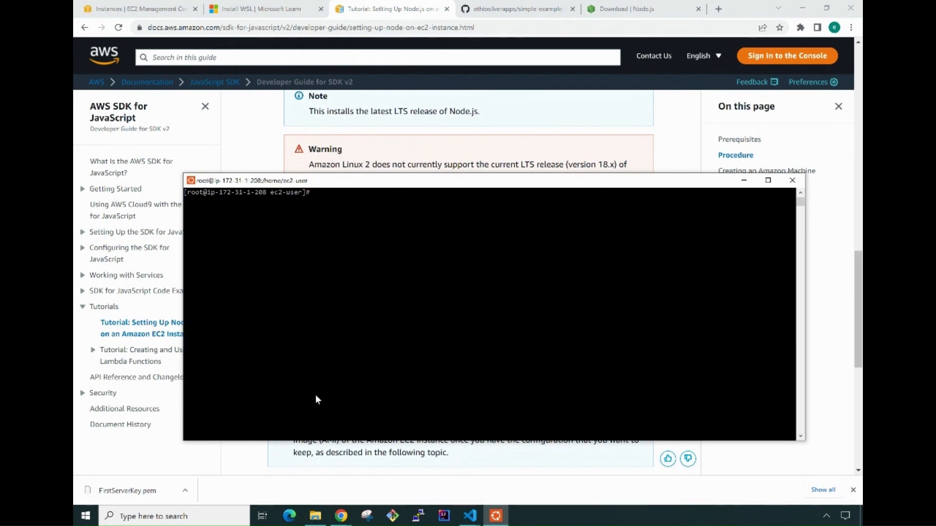
Switch to the simple-example-web GitHub repository in the browser, look over its files and README, and select the page URL.
left_click(505, 10)
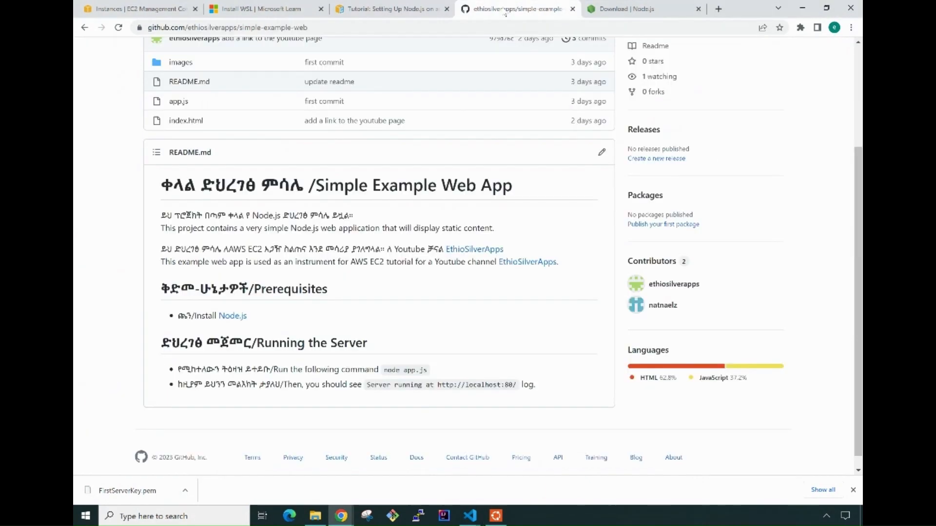
scroll(305, 143, "up", 5)
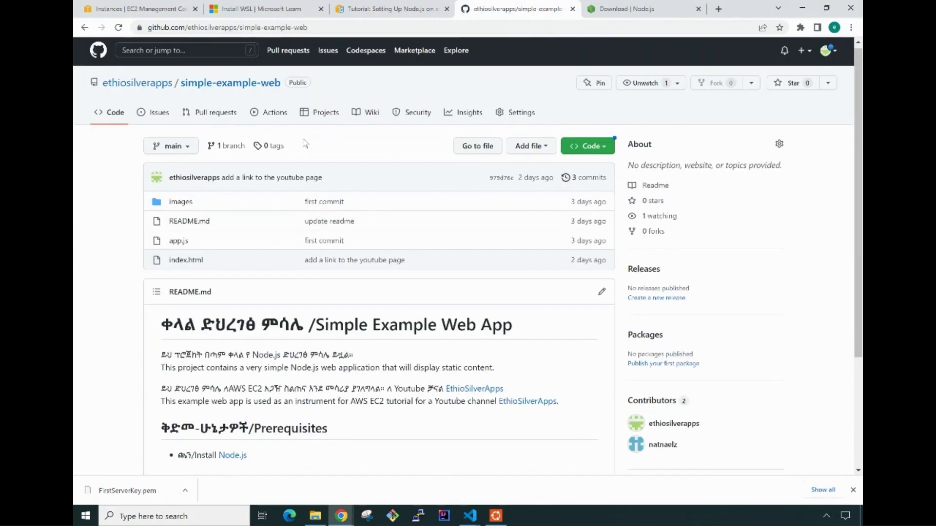
scroll(306, 143, "down", 1)
scroll(306, 143, "up", 2)
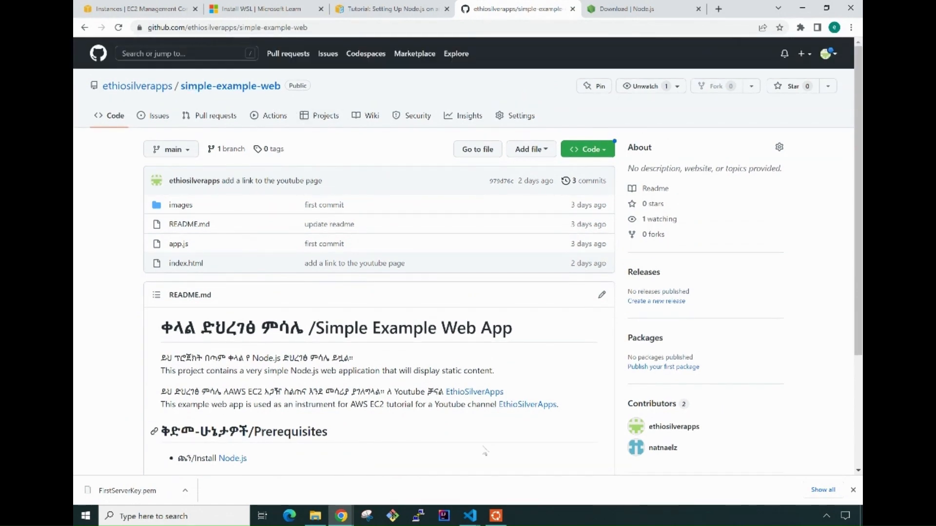
scroll(482, 448, "down", 1)
scroll(484, 450, "up", 1)
left_click(330, 27)
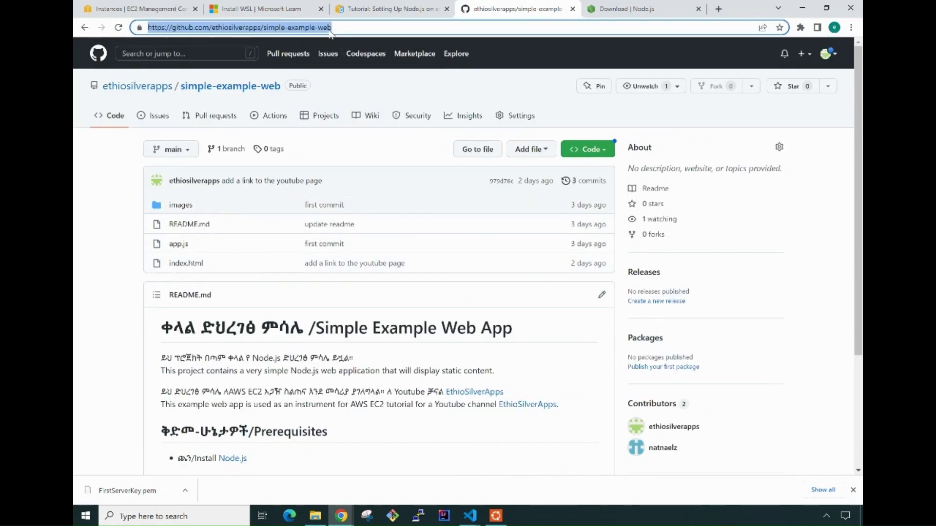
left_click(384, 11)
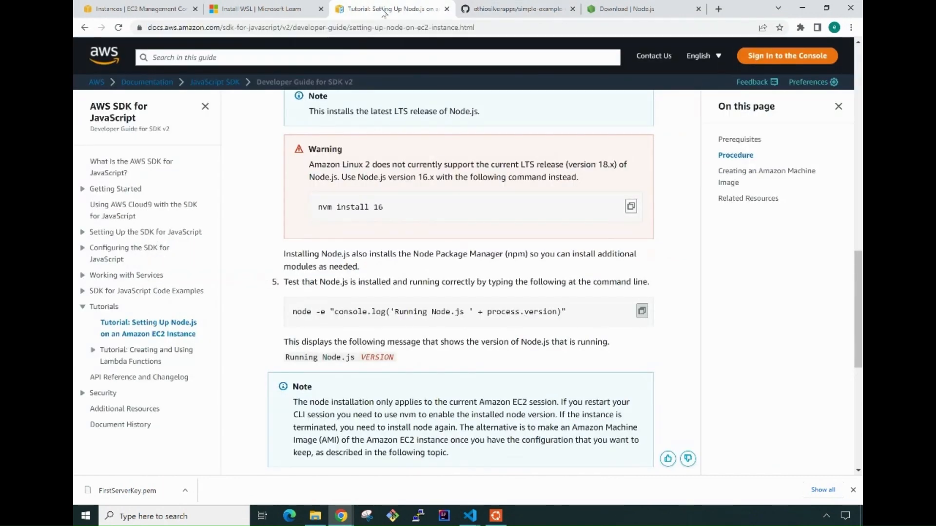
left_click(253, 11)
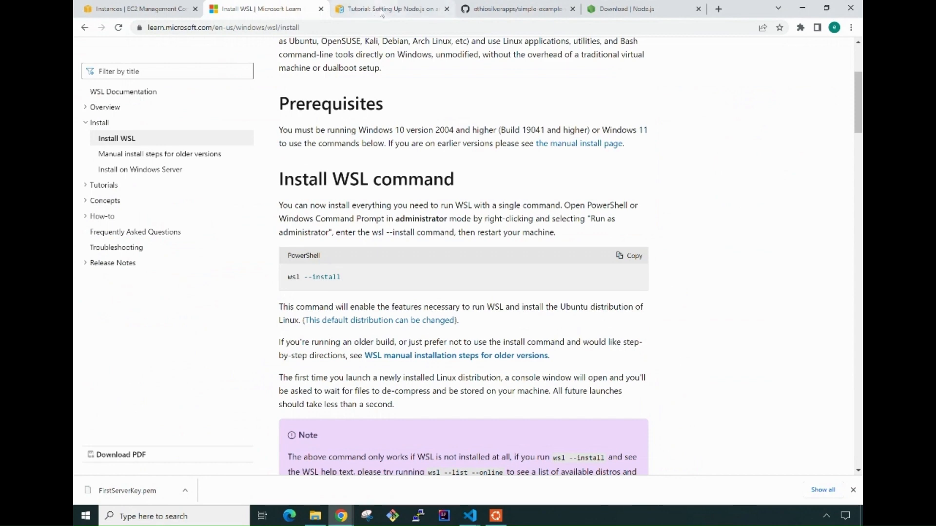
left_click(382, 14)
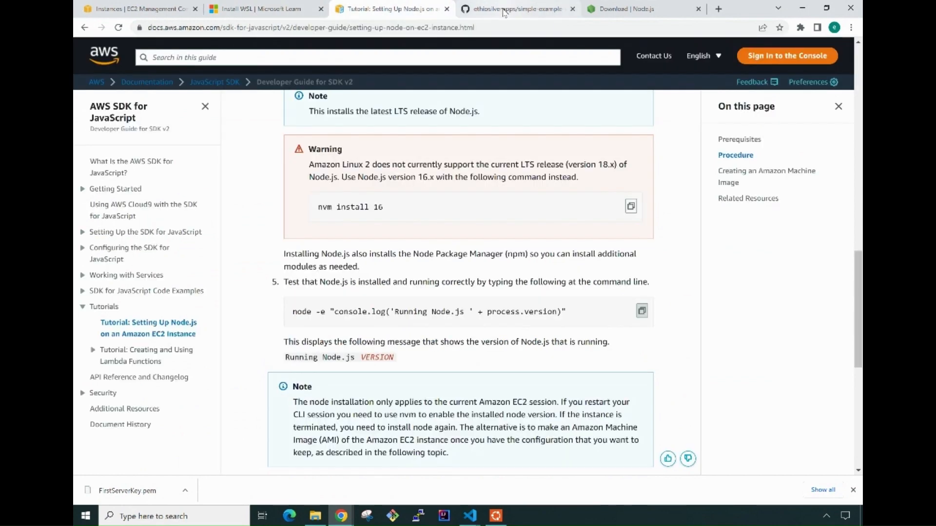
left_click(525, 10)
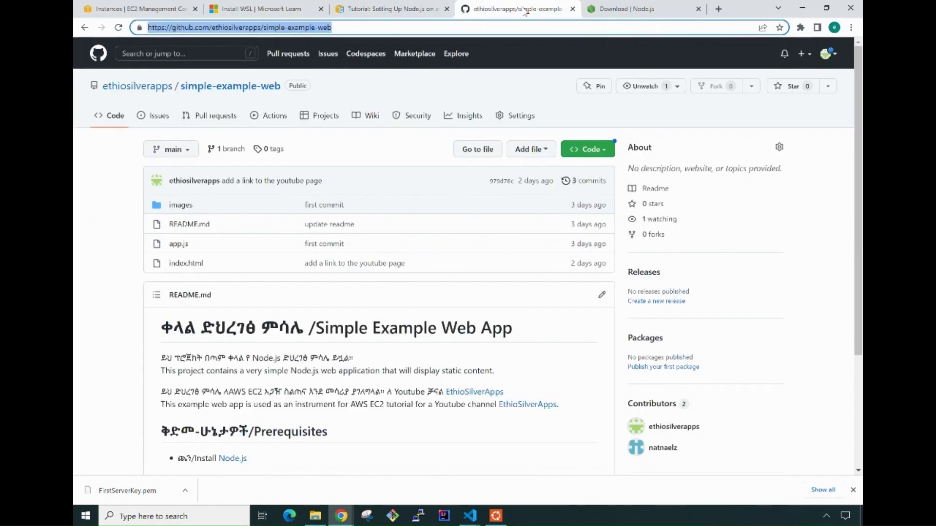
Copy the simple-example-web repository URL and try to clone it with git clone in the Ubuntu terminal.
left_click(356, 27)
key("ctrl+c")
left_click(496, 515)
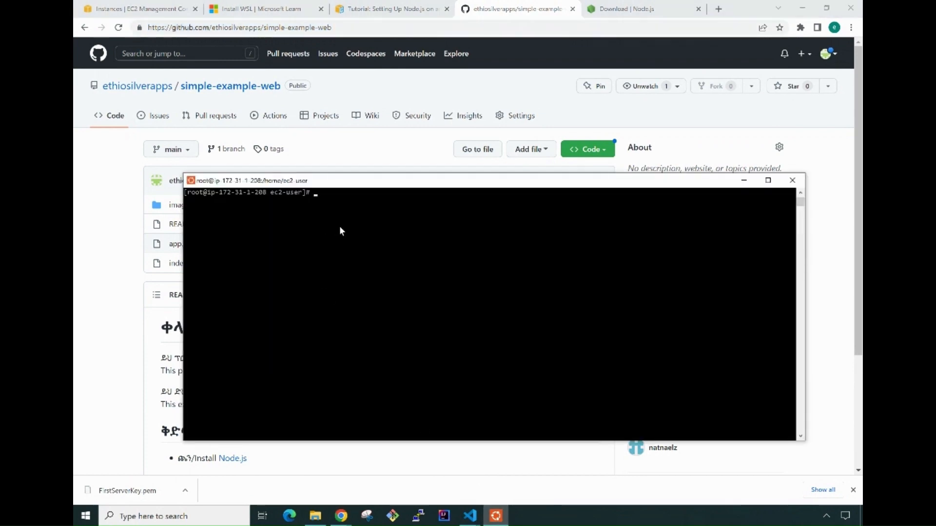
left_click(339, 229)
right_click(340, 227)
type("git clone")
right_click(359, 195)
key("Return")
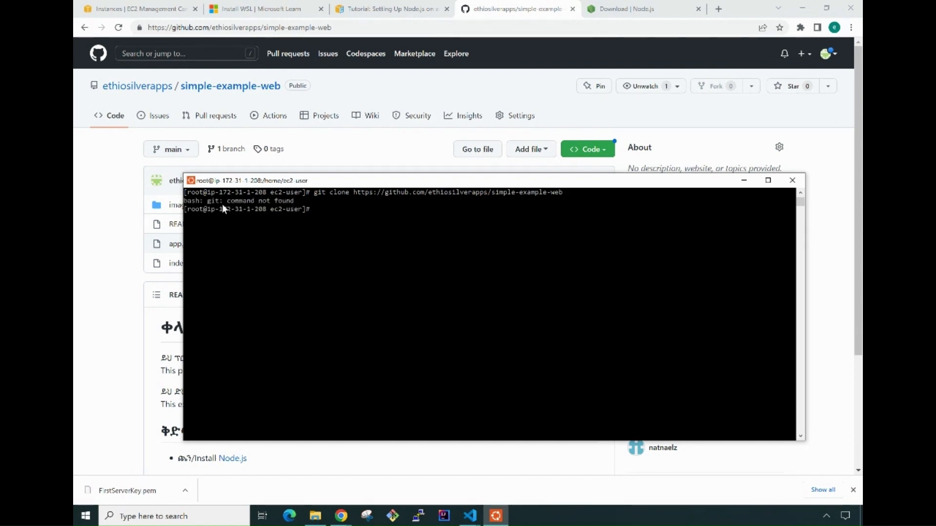
Install Git on the instance with "yum install git" and answer y to proceed.
left_click(315, 210)
key("Escape")
type("yum install git")
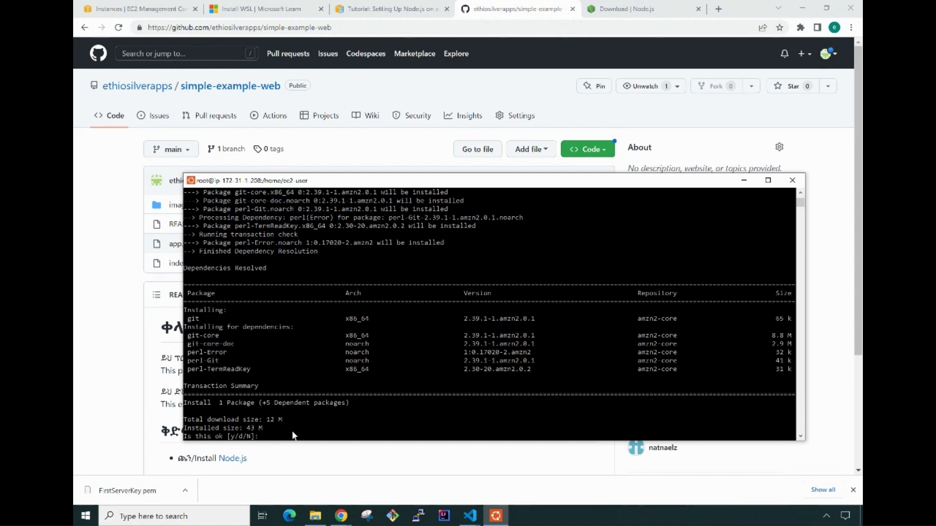
type("y")
key("Return")
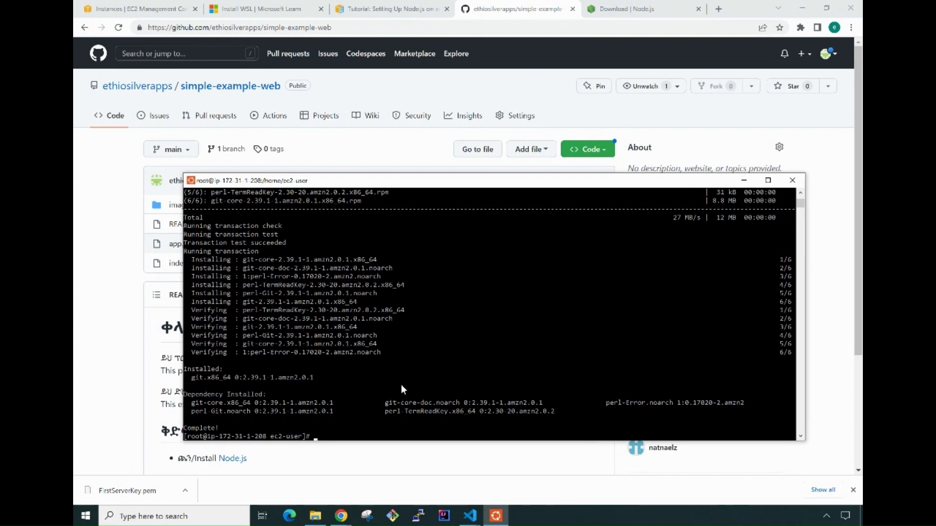
Check the installed Git version with "git --version", clearing the terminal before and after.
type("clear")
key("Return")
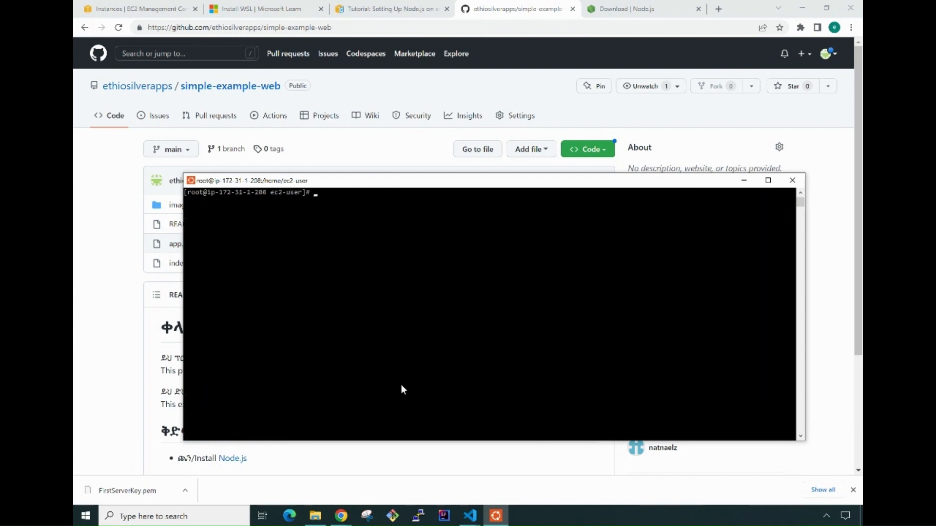
type("git --version")
key("Return")
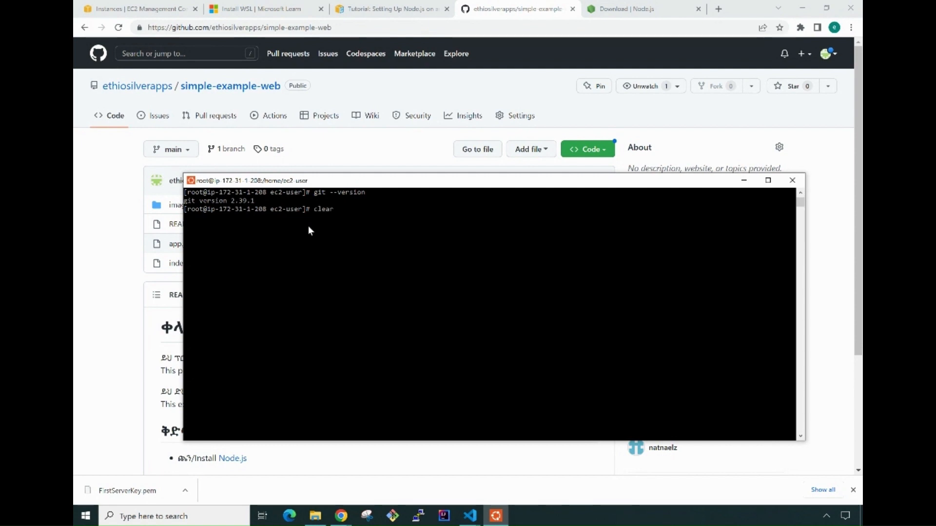
key("Return")
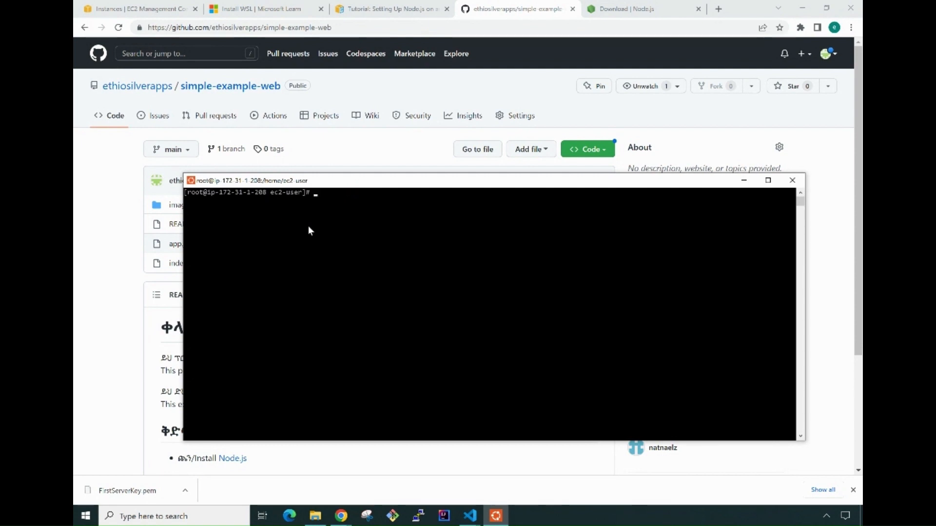
left_click(349, 27)
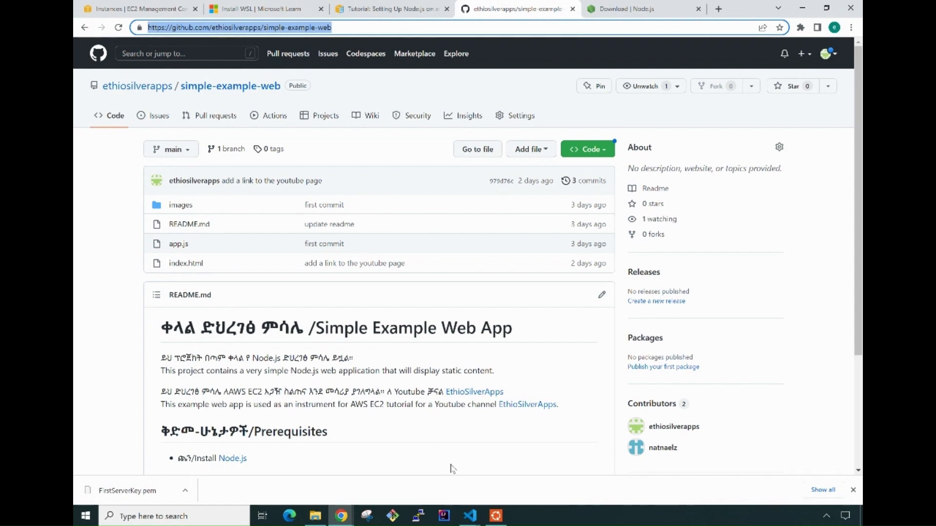
left_click(496, 516)
left_click(382, 287)
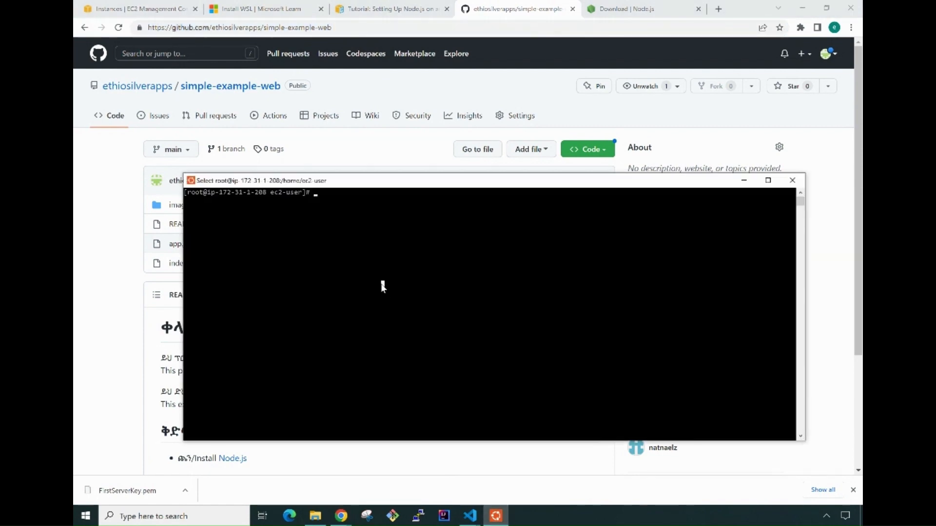
type("git clone")
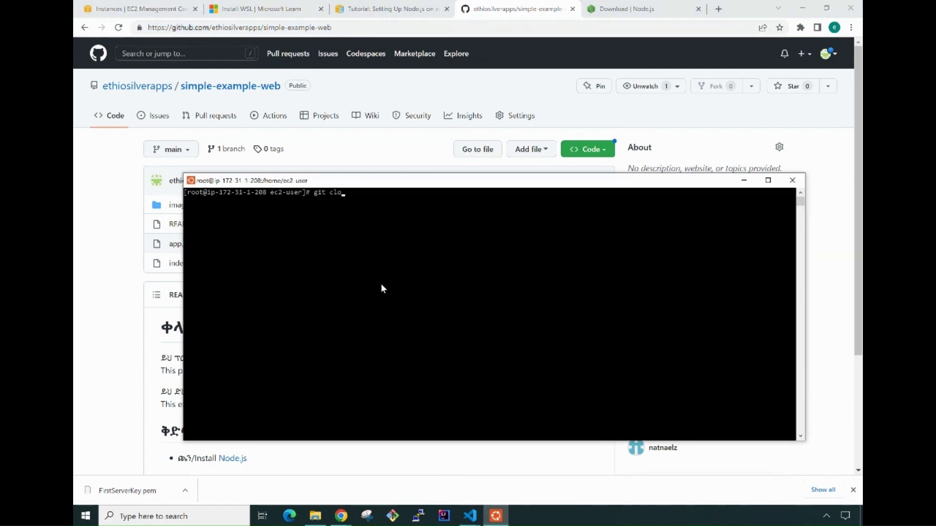
right_click(372, 215)
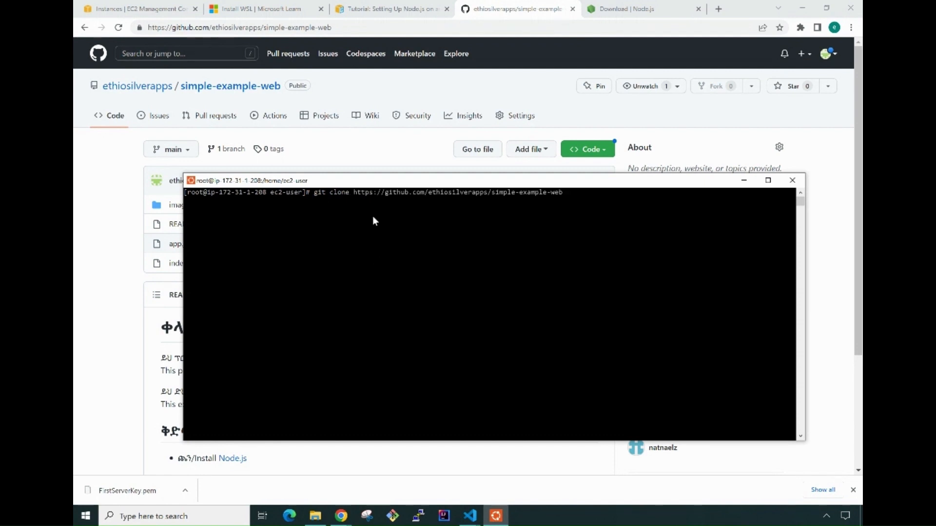
key("Return")
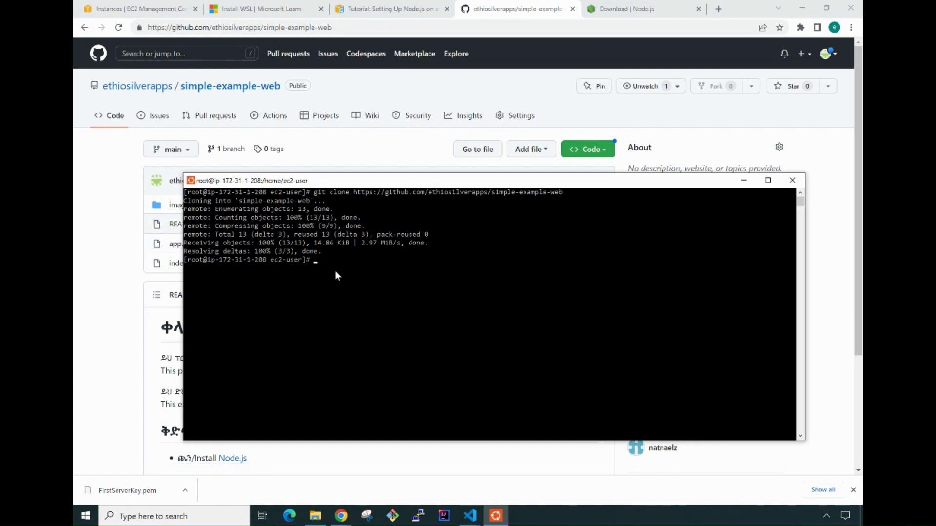
Review the repository's README and the full index.html code on GitHub, and return to the repository's main page.
left_click(128, 299)
scroll(128, 298, "down", 2)
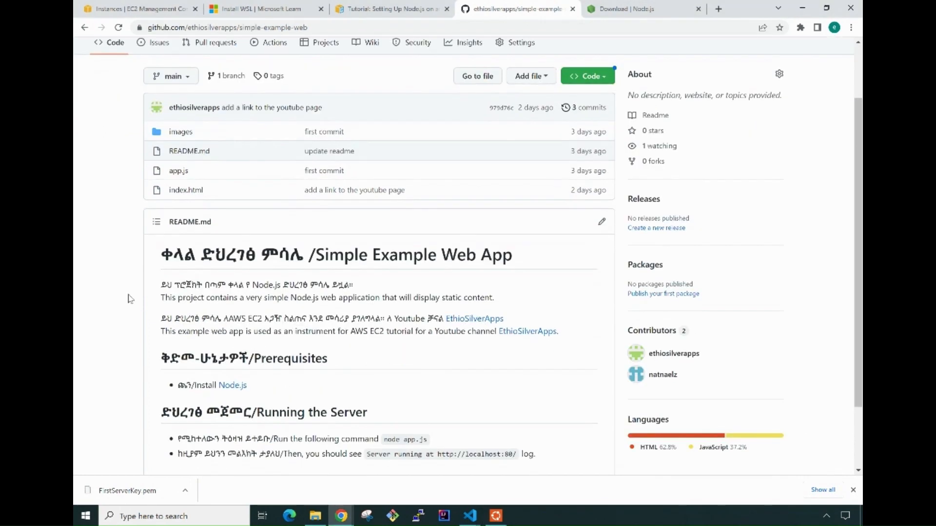
scroll(129, 298, "down", 2)
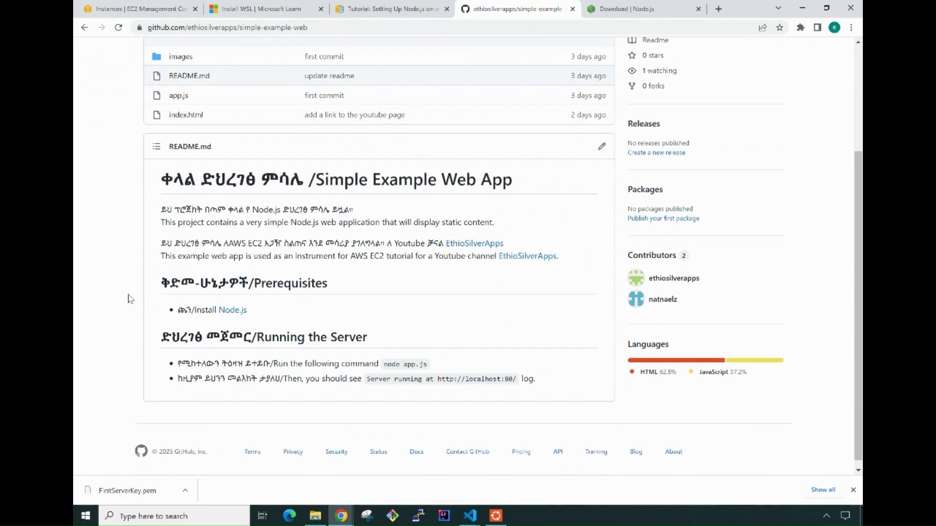
left_click(181, 116)
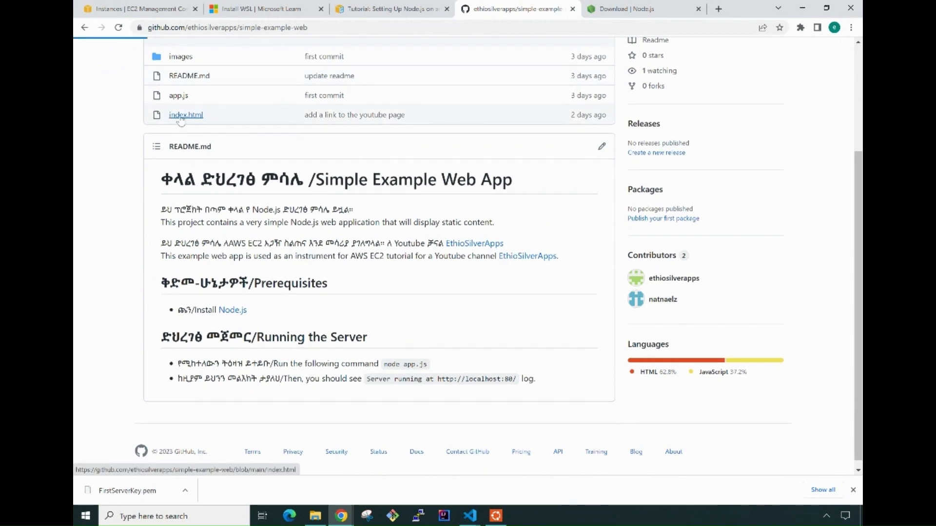
scroll(121, 291, "down", 2)
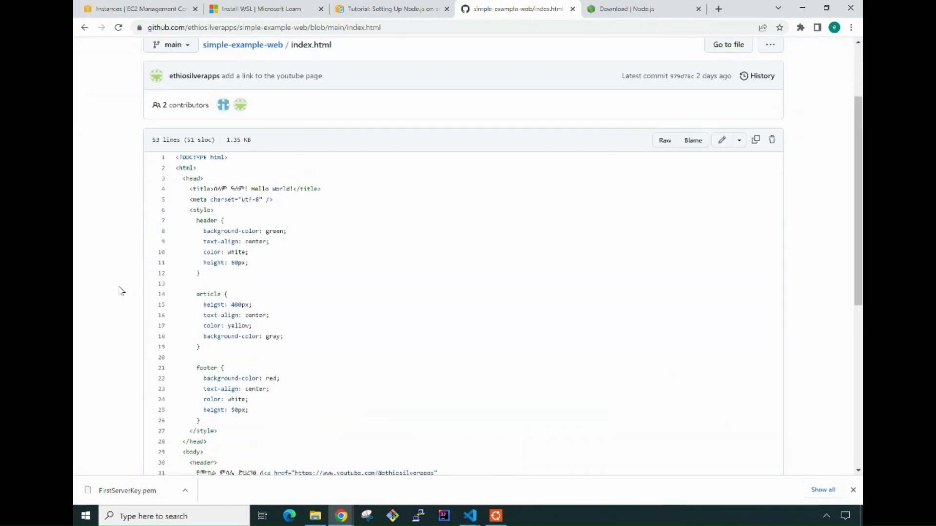
scroll(122, 291, "down", 2)
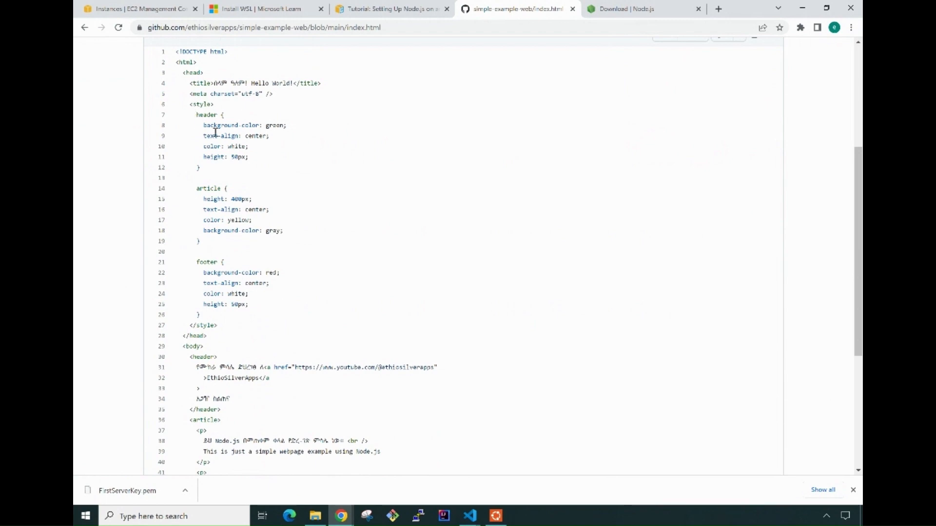
scroll(216, 254, "down", 5)
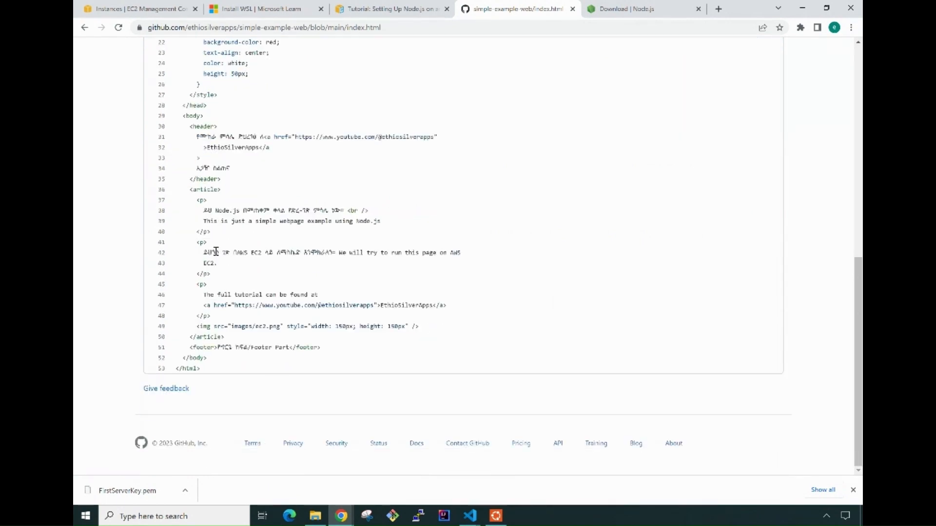
scroll(215, 251, "up", 10)
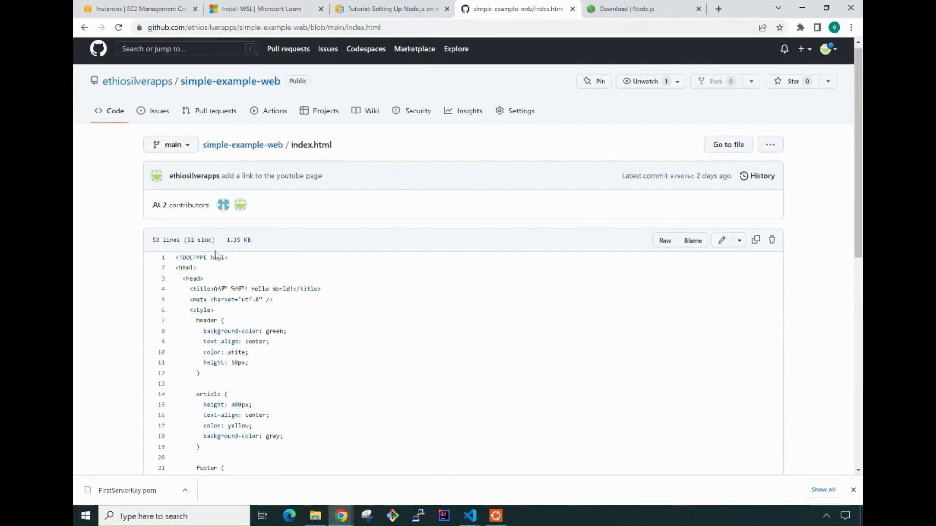
scroll(216, 253, "down", 6)
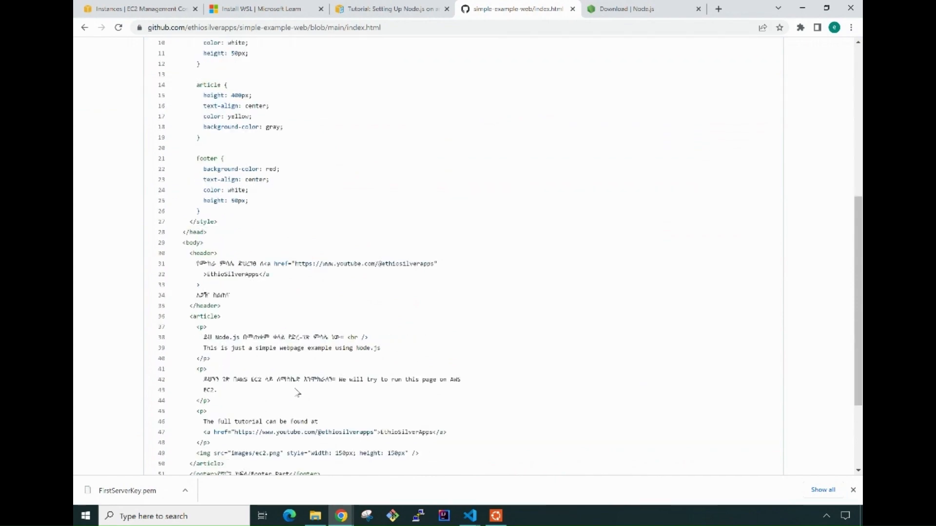
scroll(298, 393, "down", 3)
scroll(298, 393, "up", 10)
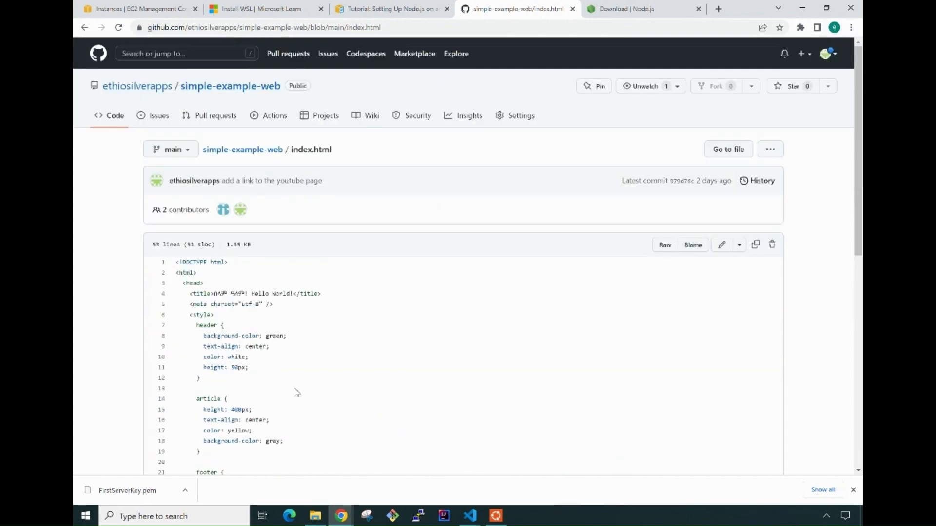
left_click(251, 151)
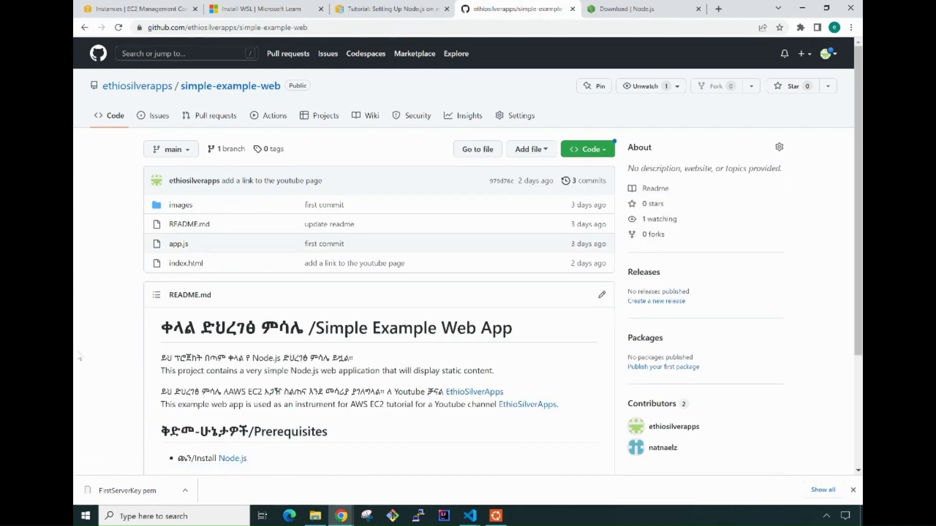
Look at the TestServer instance in the EC2 console and the README's Running the Server section on GitHub.
scroll(102, 348, "down", 3)
scroll(103, 348, "up", 3)
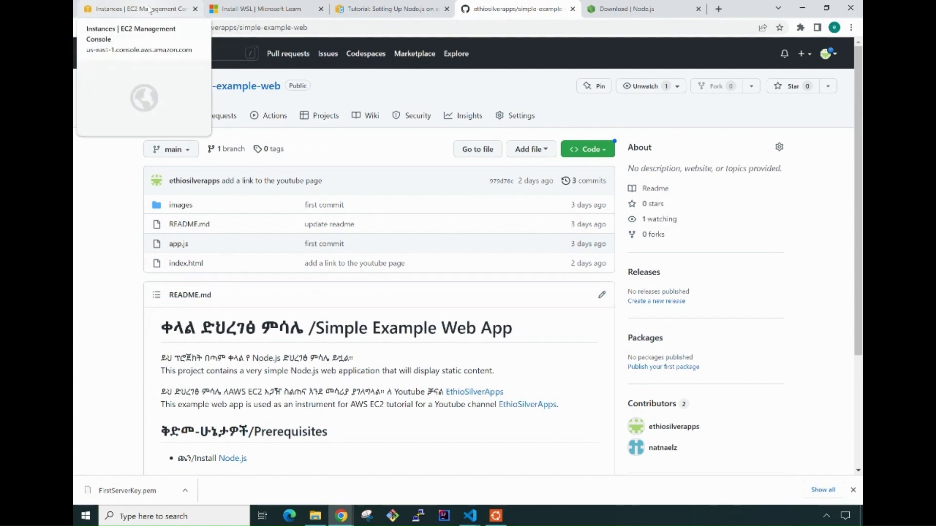
left_click(151, 10)
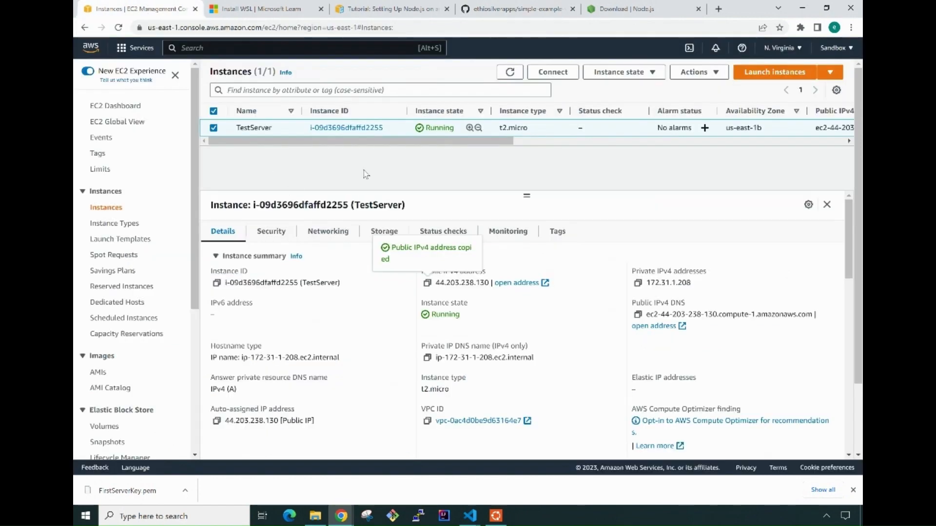
left_click(517, 7)
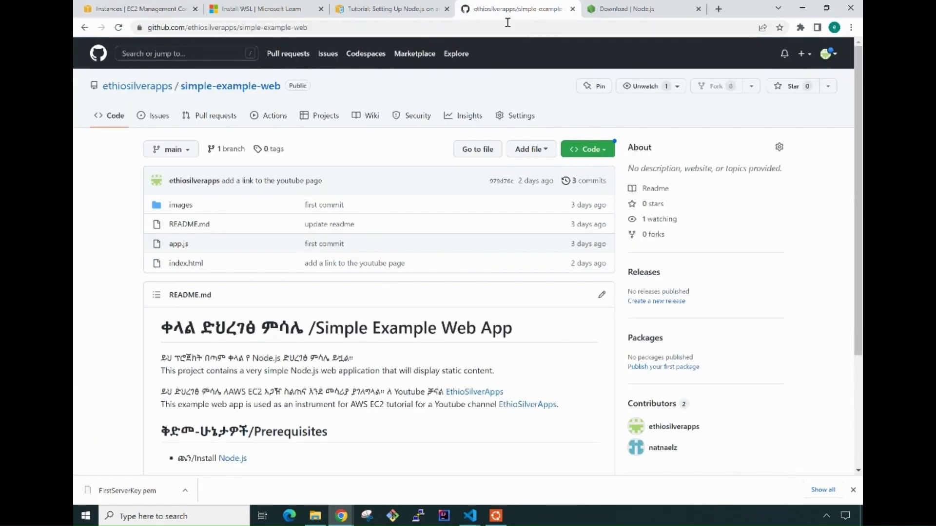
scroll(396, 323, "down", 4)
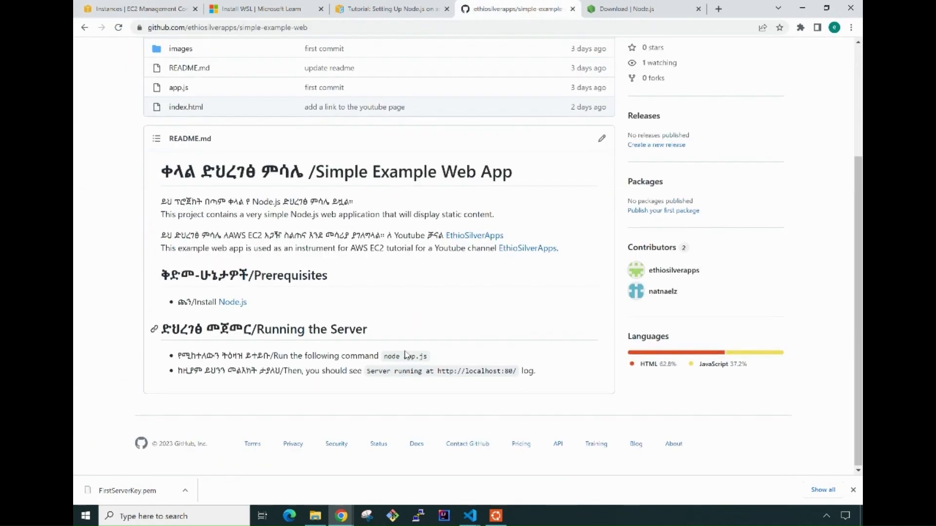
Switch to the Ubuntu terminal, clear it, and list the ec2-user directory's contents with ls.
left_click(501, 519)
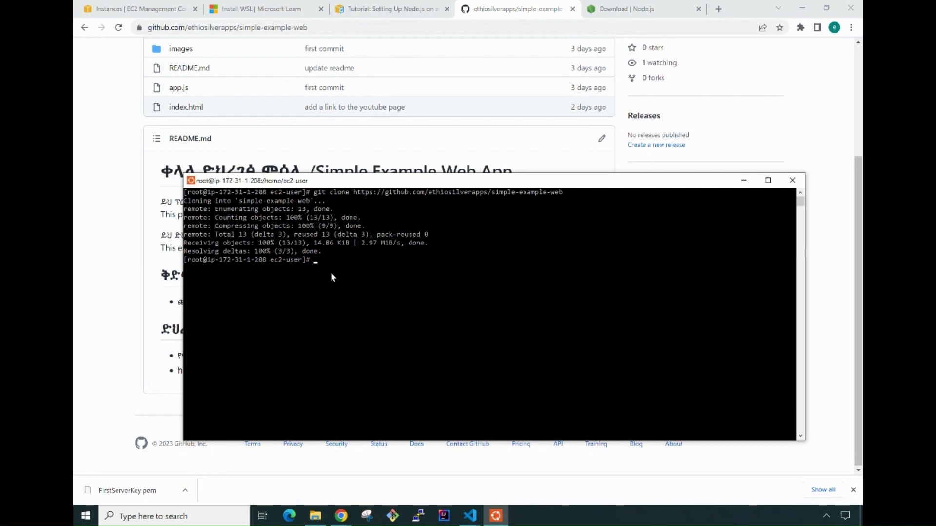
type("ar")
key("Return")
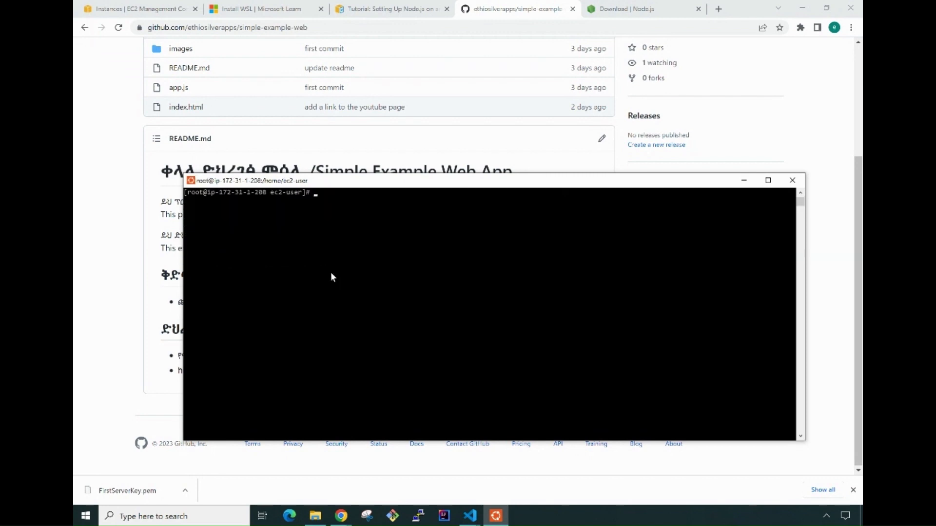
type("ls")
key("Return")
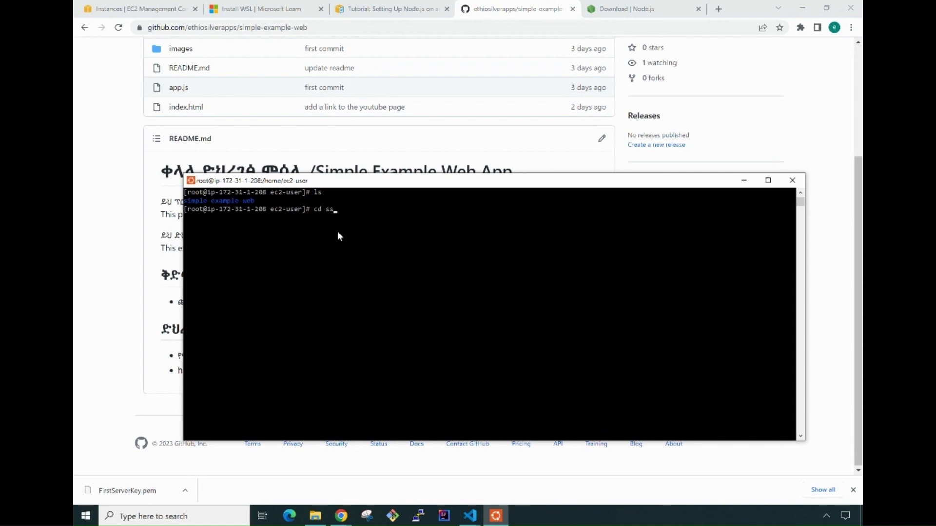
Change into the simple-example-web directory and list its files with ls.
key("Tab")
key("Return")
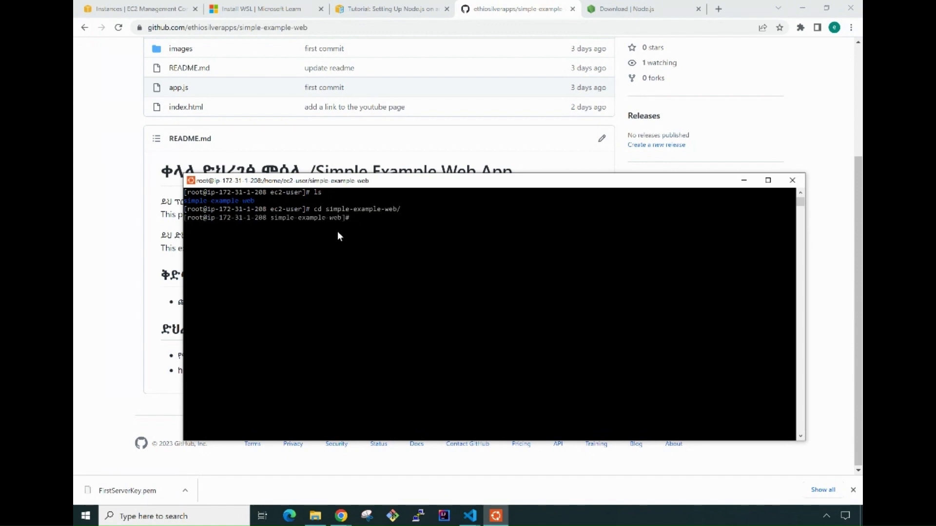
type("ls")
key("Return")
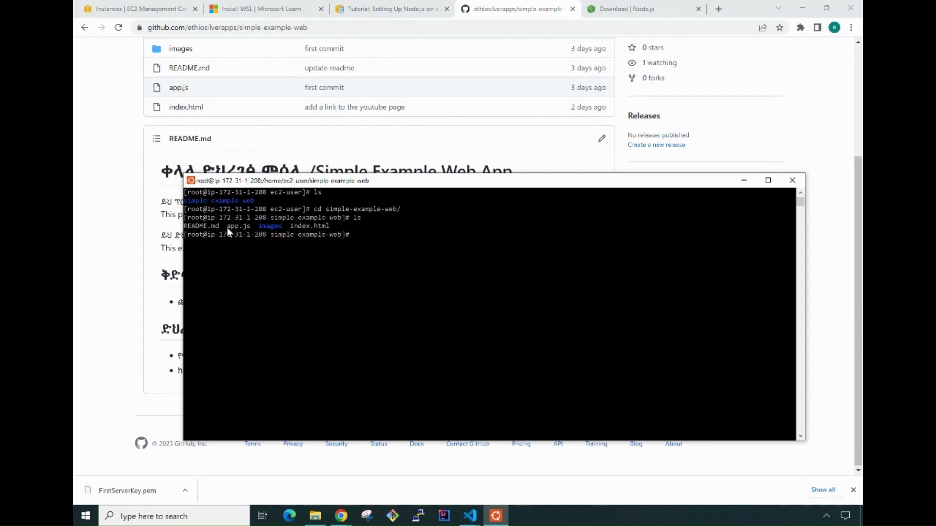
Start the web app's server by running node app.js in the simple-example-web directory.
left_click(355, 235)
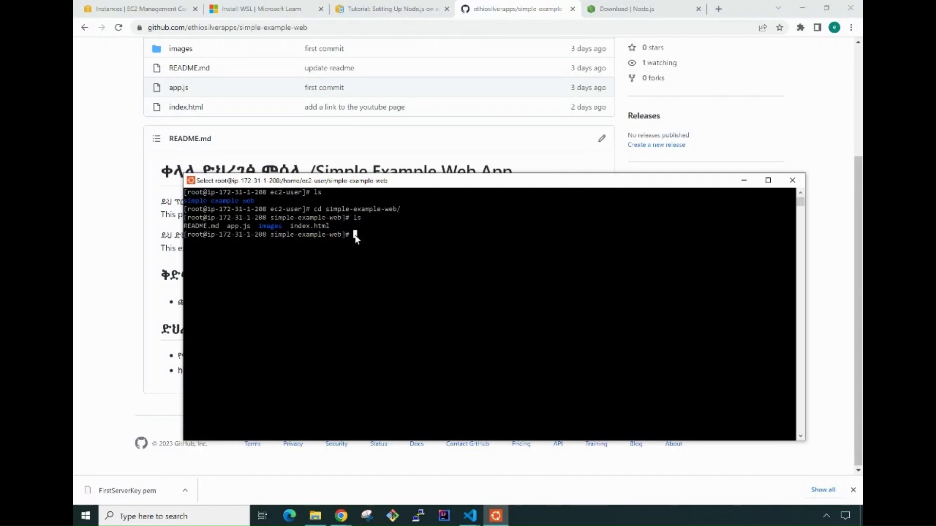
right_click(355, 235)
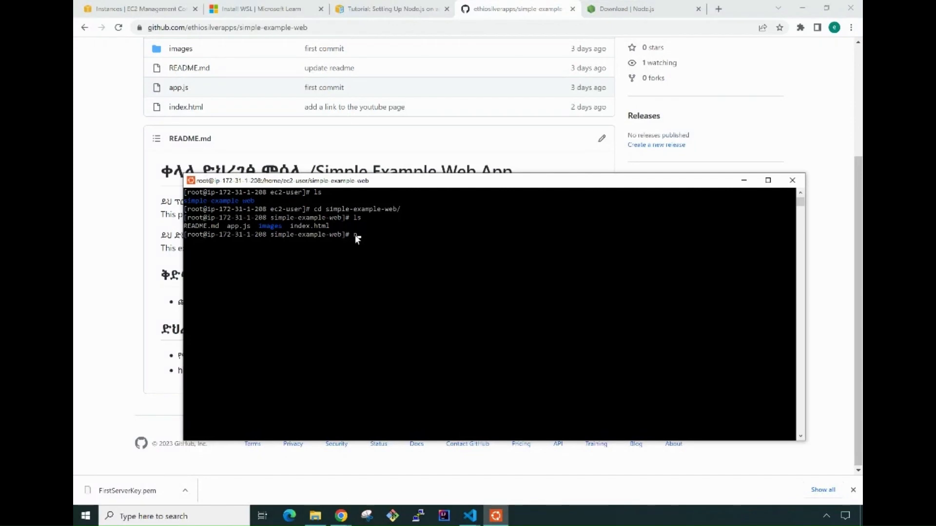
type("node app.js")
key("Return")
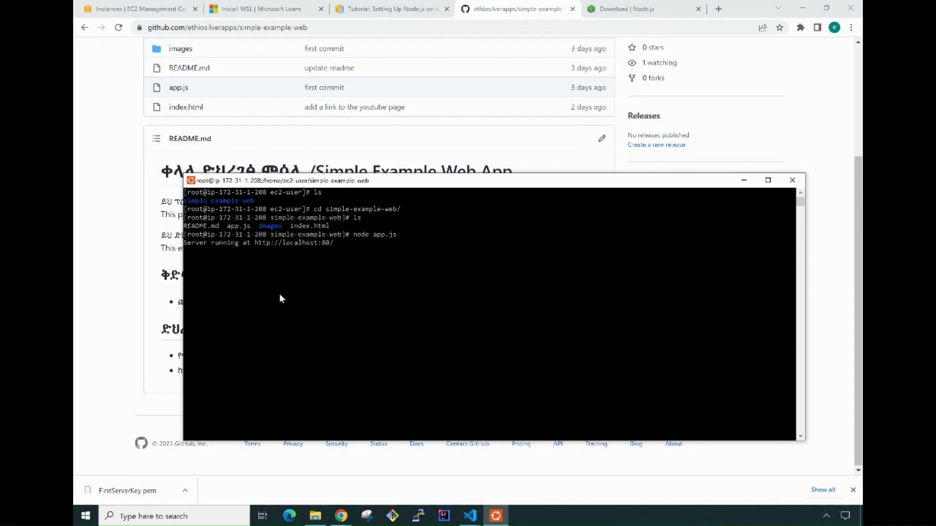
Switch to the EC2 console in Chrome, try opening TestServer's public IPv4 address in a new tab, and close that tab.
left_click(117, 9)
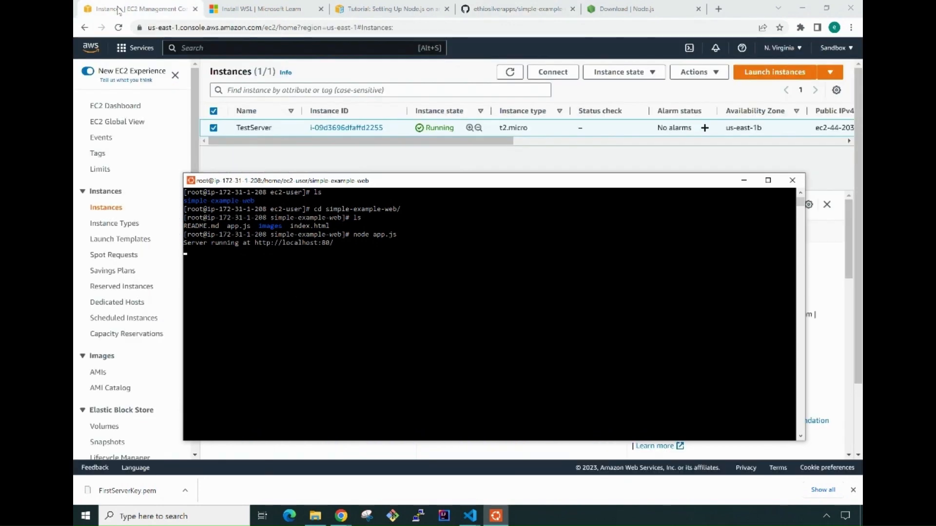
left_click(118, 8)
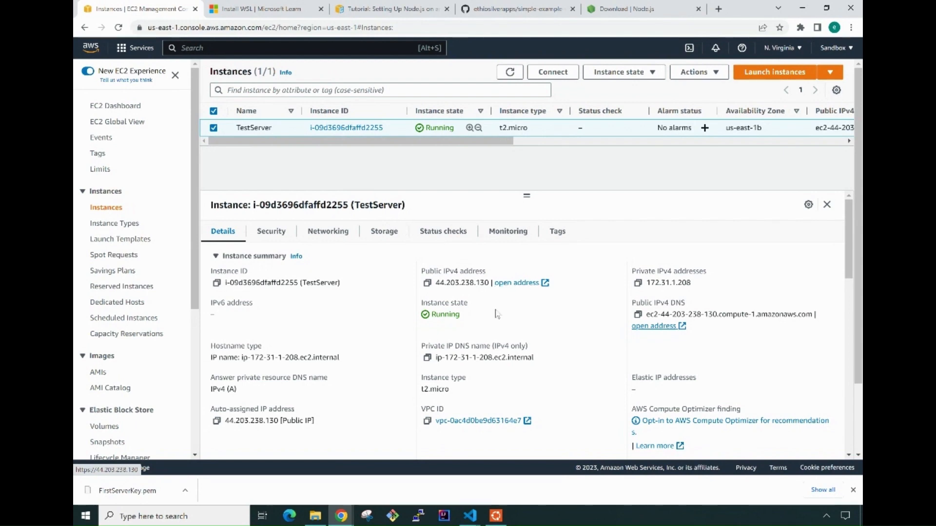
mouse_move(493, 520)
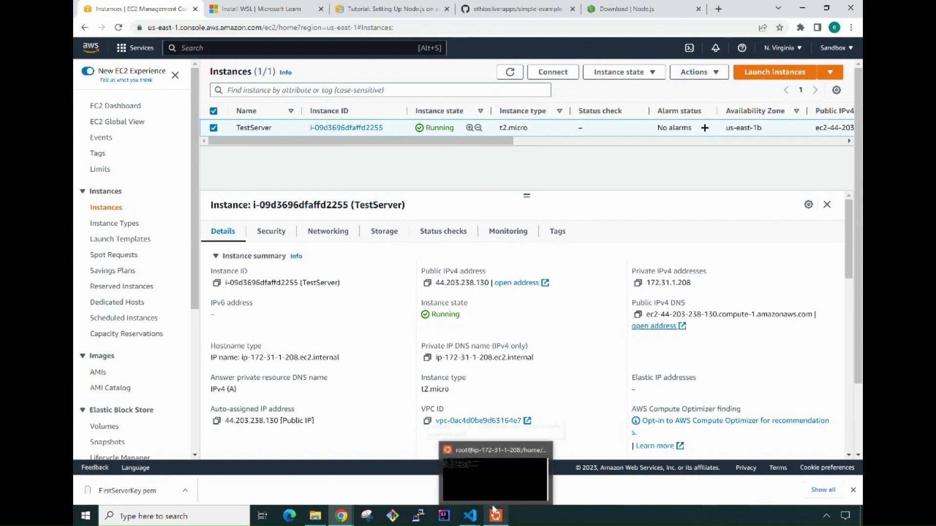
left_click(477, 482)
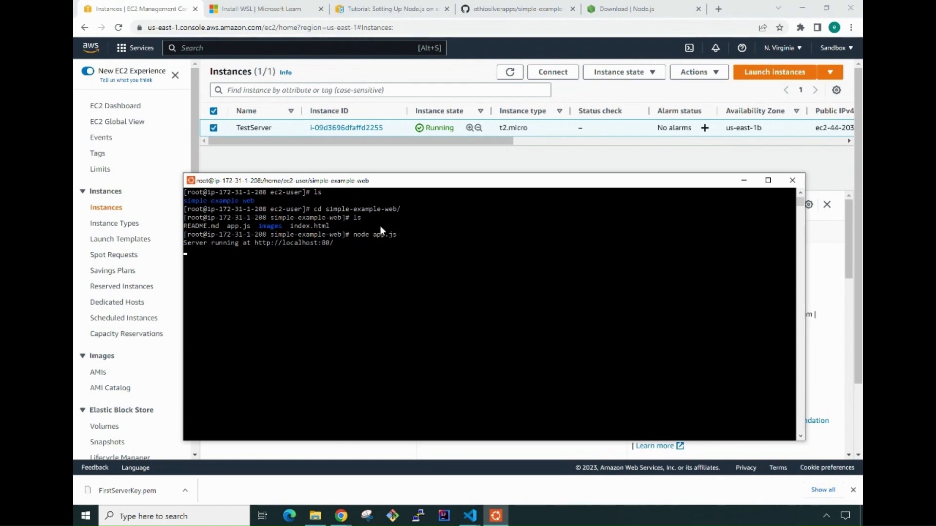
left_click(373, 161)
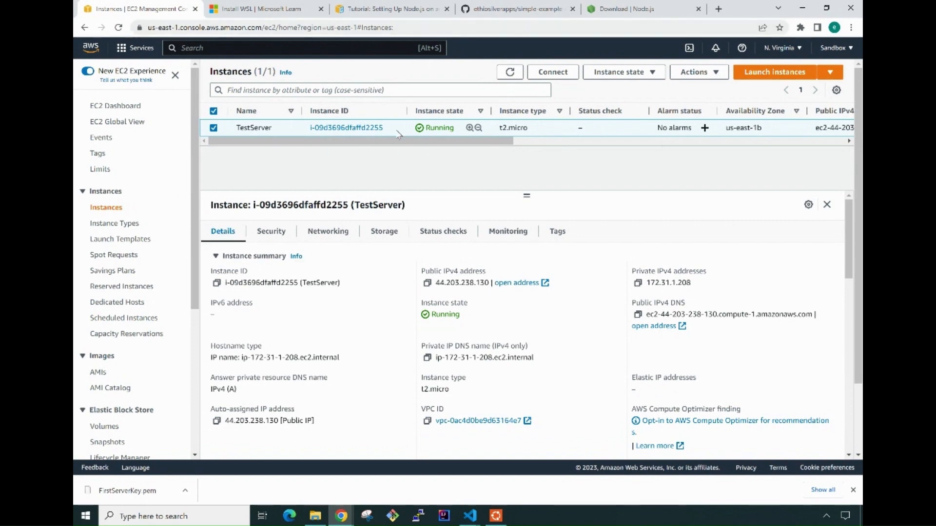
left_click(506, 292)
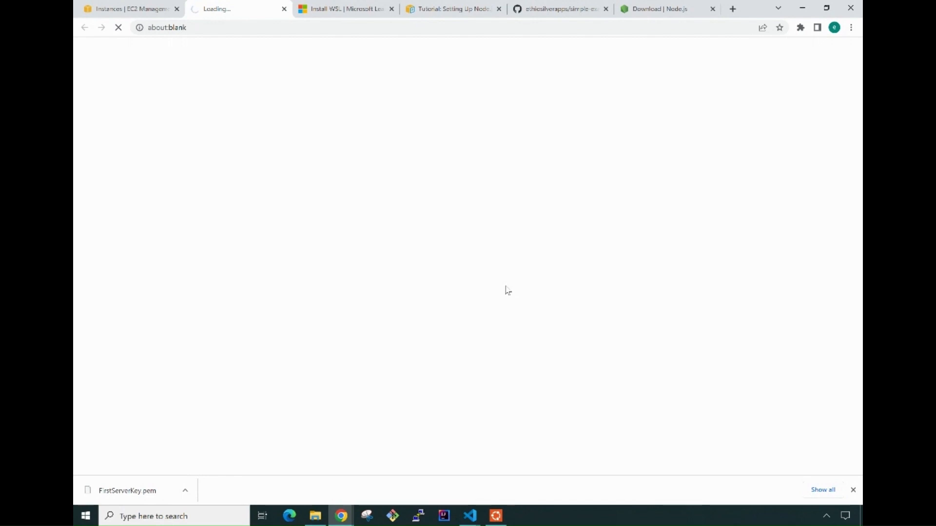
left_click(285, 9)
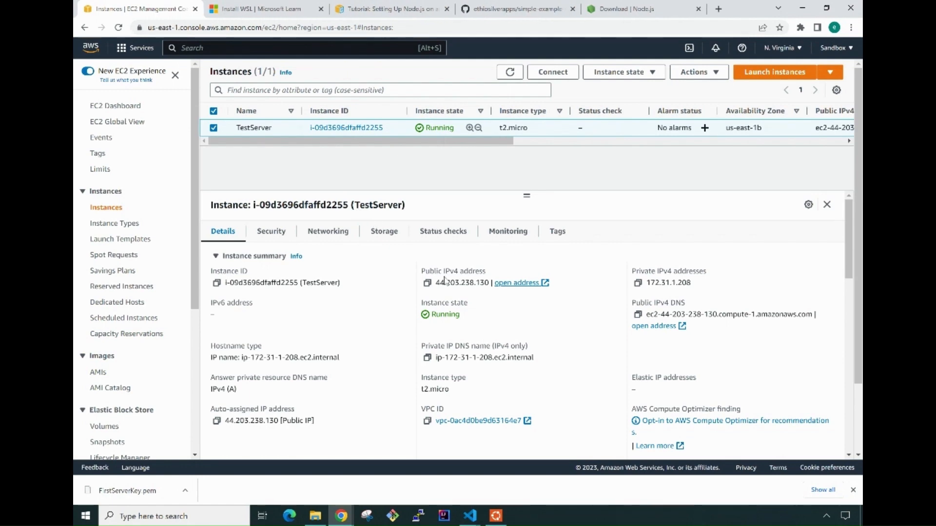
Open TestServer's security details and review its inbound and outbound rules.
scroll(444, 280, "down", 1)
scroll(444, 281, "up", 1)
left_click(269, 235)
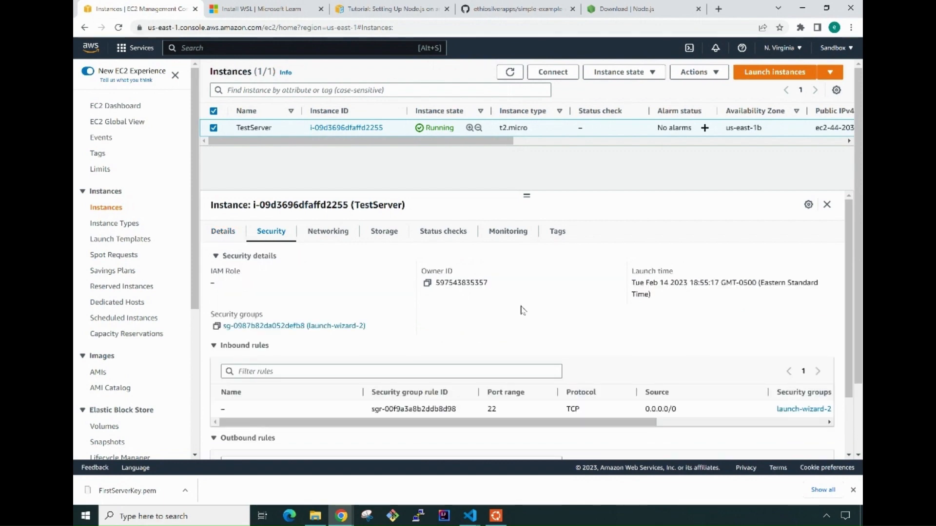
scroll(522, 306, "down", 2)
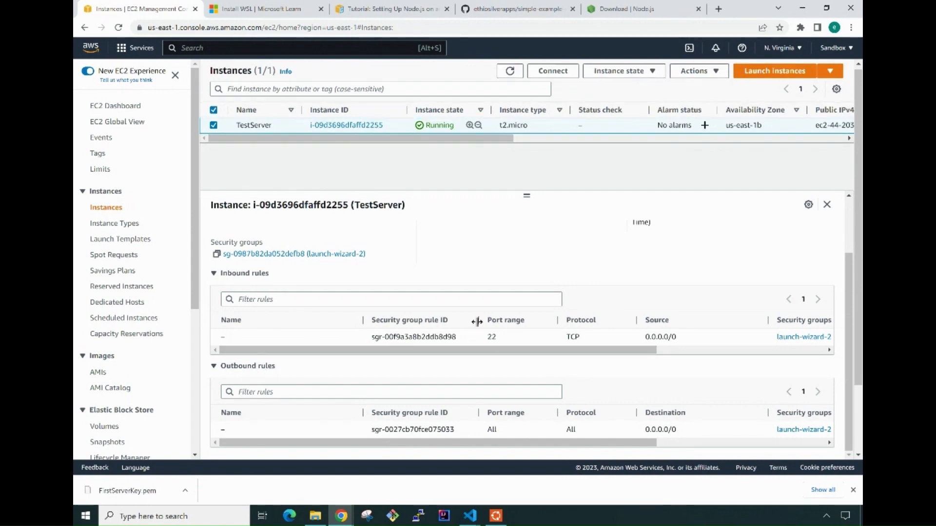
scroll(478, 325, "down", 1)
scroll(479, 327, "up", 1)
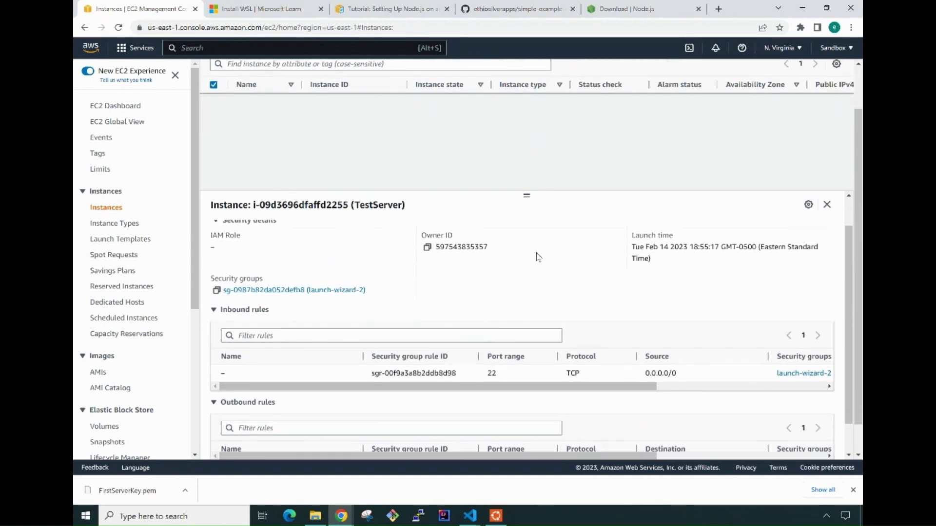
scroll(538, 258, "up", 1)
scroll(533, 167, "up", 1)
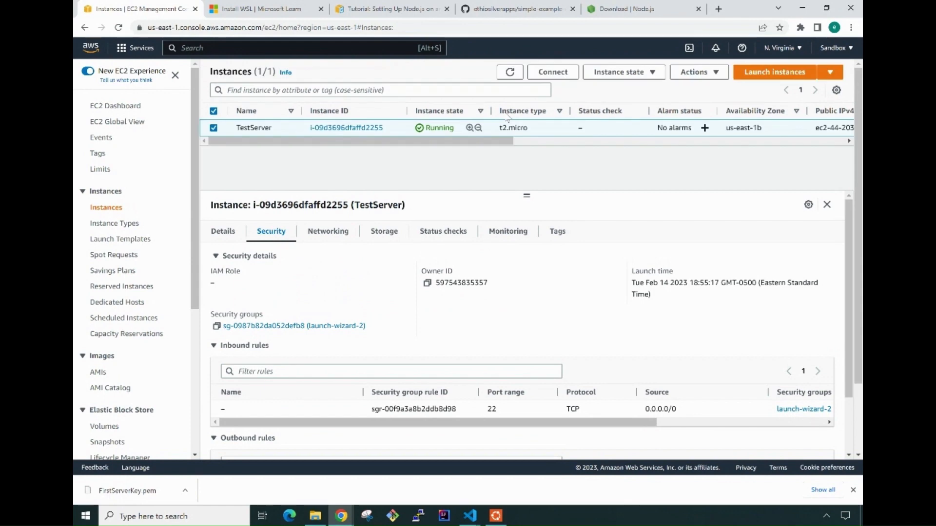
scroll(521, 268, "down", 1)
scroll(521, 267, "down", 1)
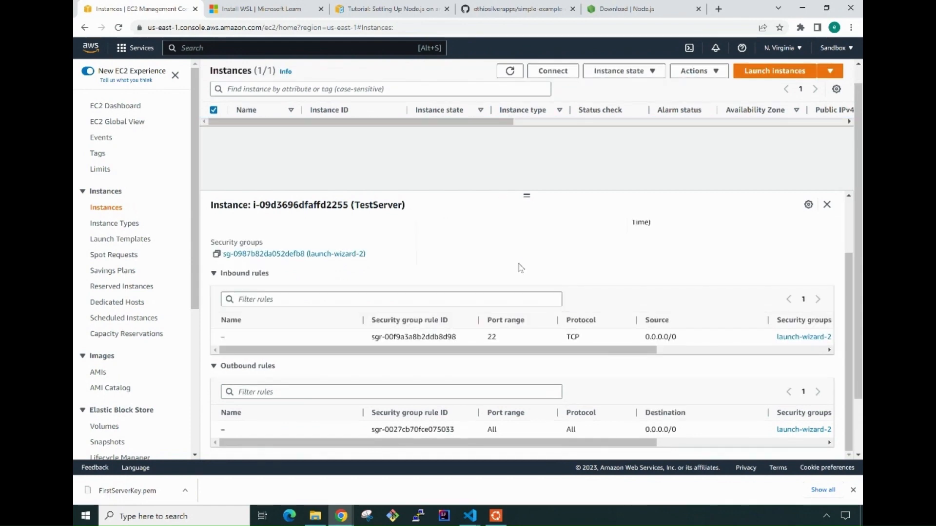
scroll(513, 179, "up", 1)
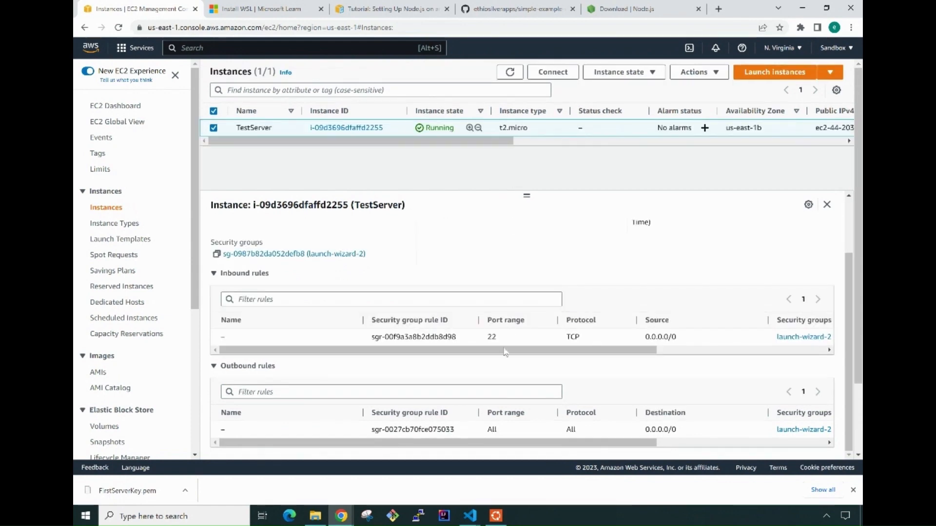
Compare the inbound rule's port range with the port reported by the running Node.js server in the Ubuntu terminal.
double_click(491, 337)
left_click(492, 340)
left_click(496, 515)
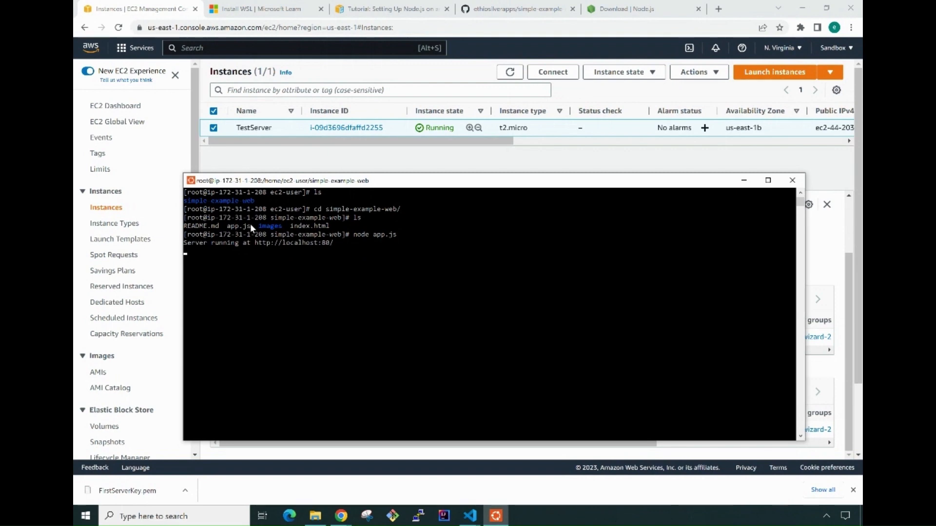
left_click(315, 166)
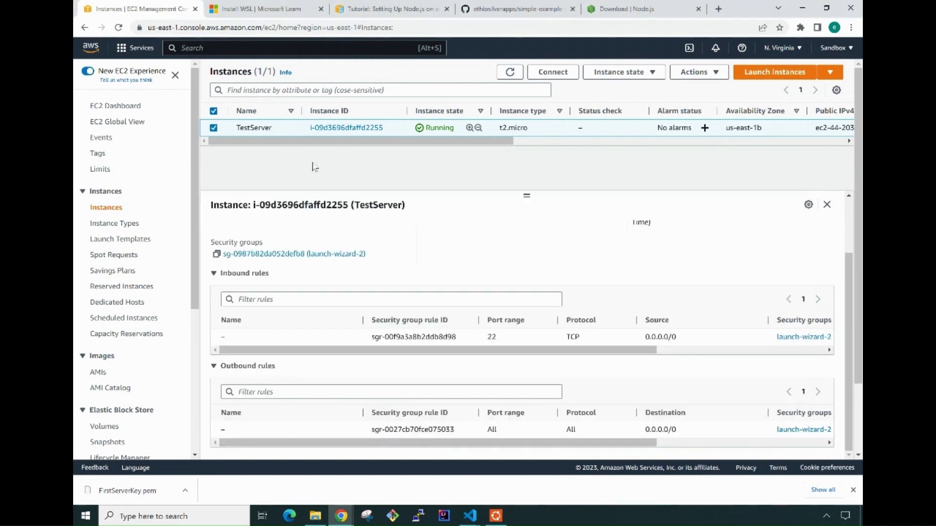
double_click(492, 337)
mouse_move(502, 518)
Examine the port range, protocol and source of TestServer's inbound rule.
left_click_drag(438, 351, 465, 351)
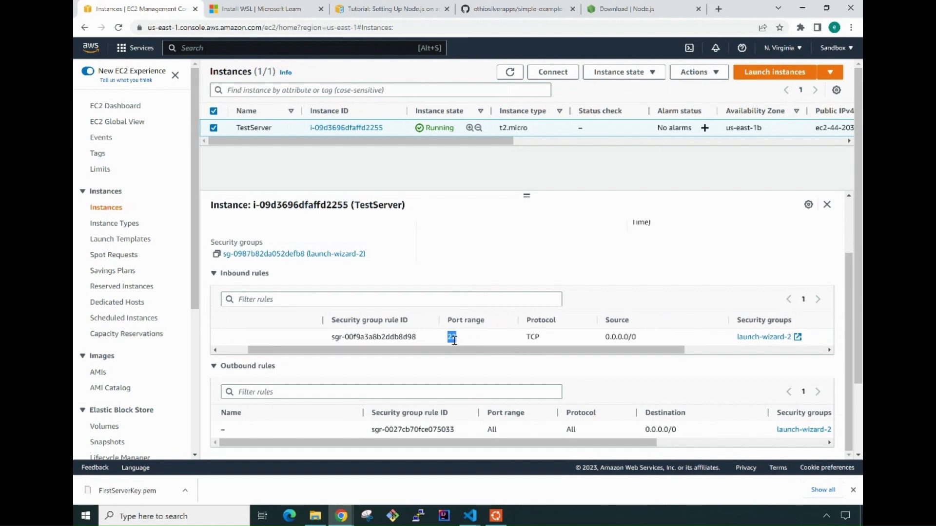
double_click(531, 338)
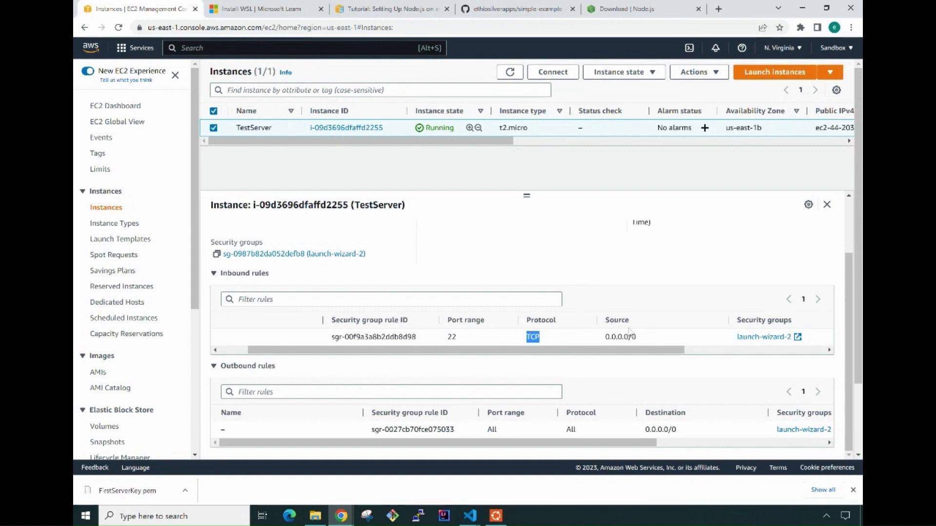
double_click(613, 321)
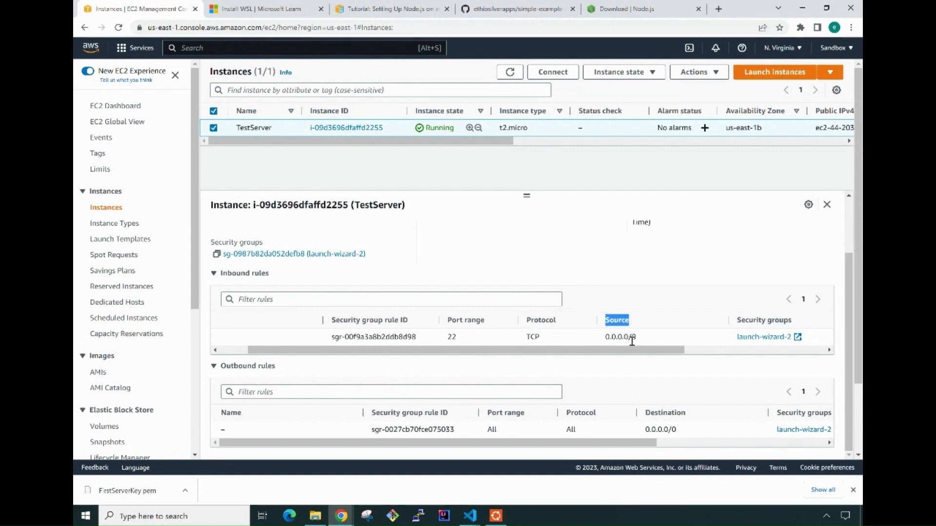
left_click_drag(637, 337, 607, 338)
left_click(607, 338)
left_click_drag(639, 338, 607, 338)
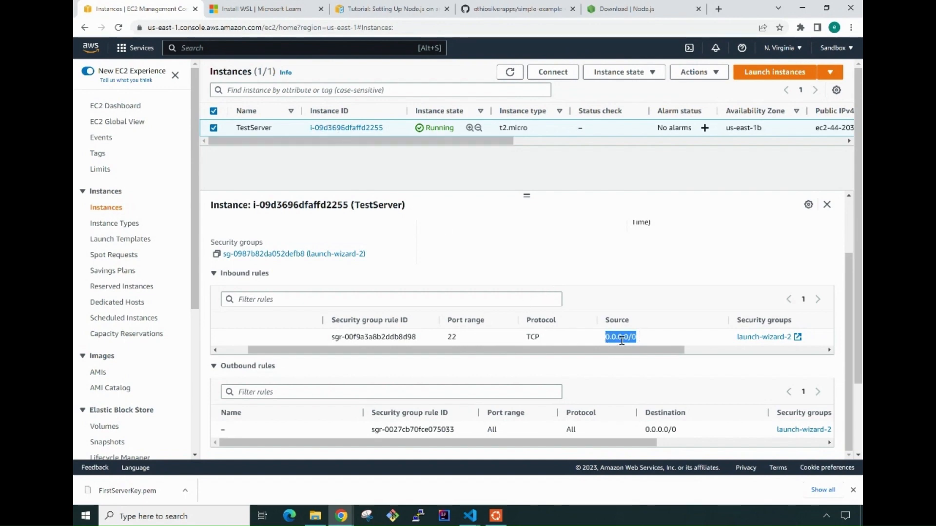
left_click(648, 344)
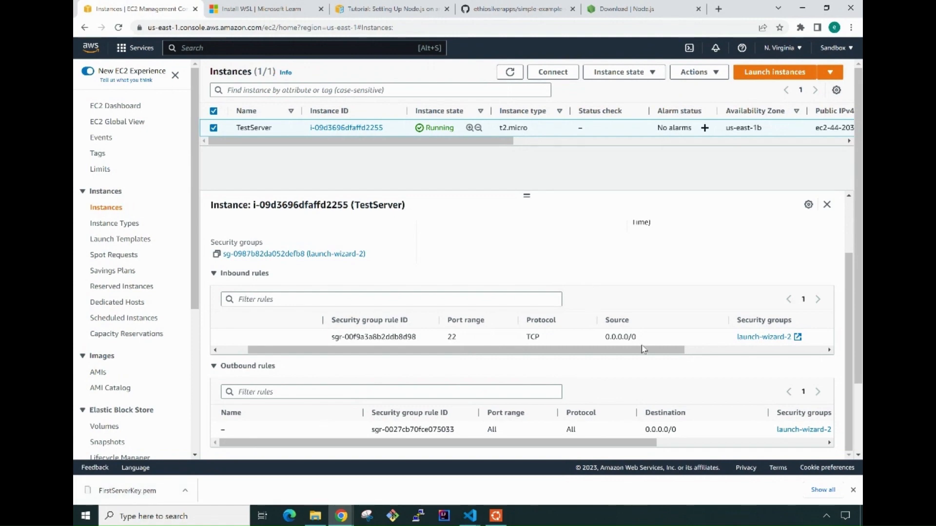
left_click_drag(638, 342, 605, 344)
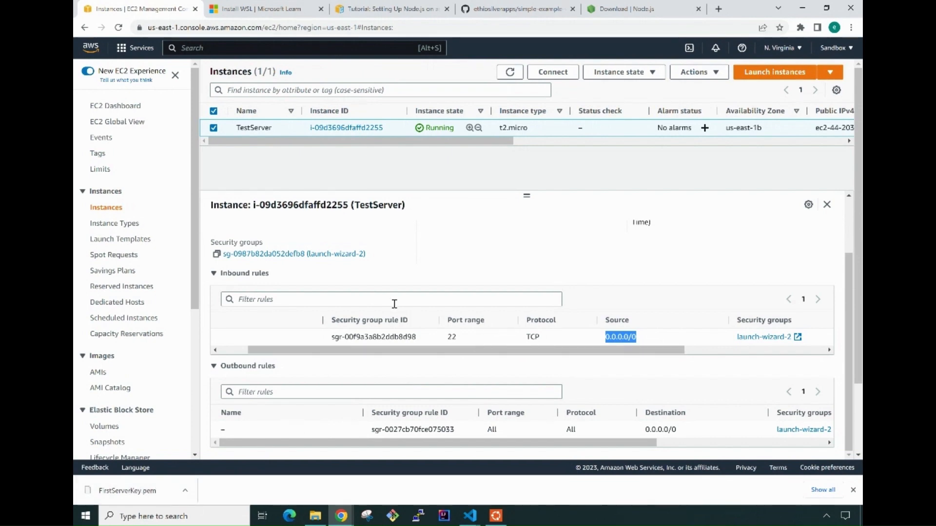
left_click(619, 336)
left_click_drag(636, 337, 611, 340)
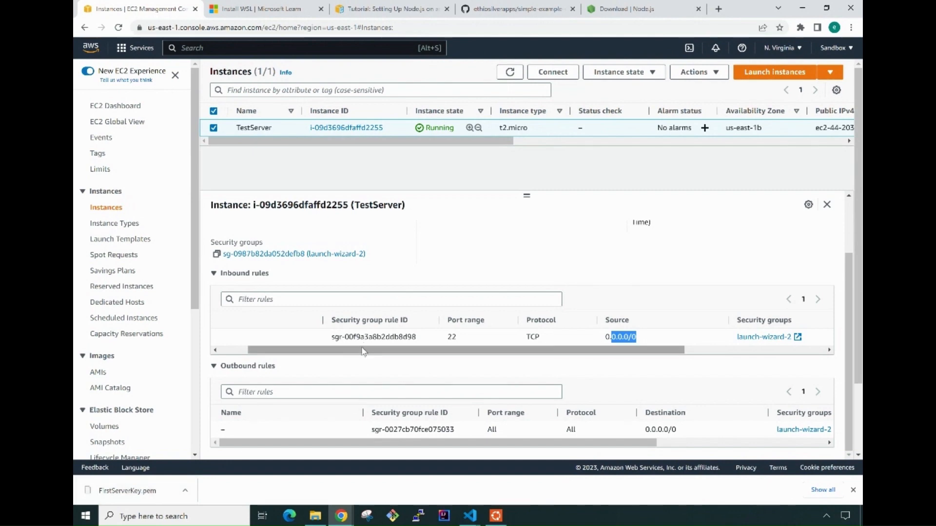
Open TestServer's launch-wizard-2 security group in a new browser tab and switch to it.
scroll(374, 363, "down", 1)
scroll(374, 363, "up", 1)
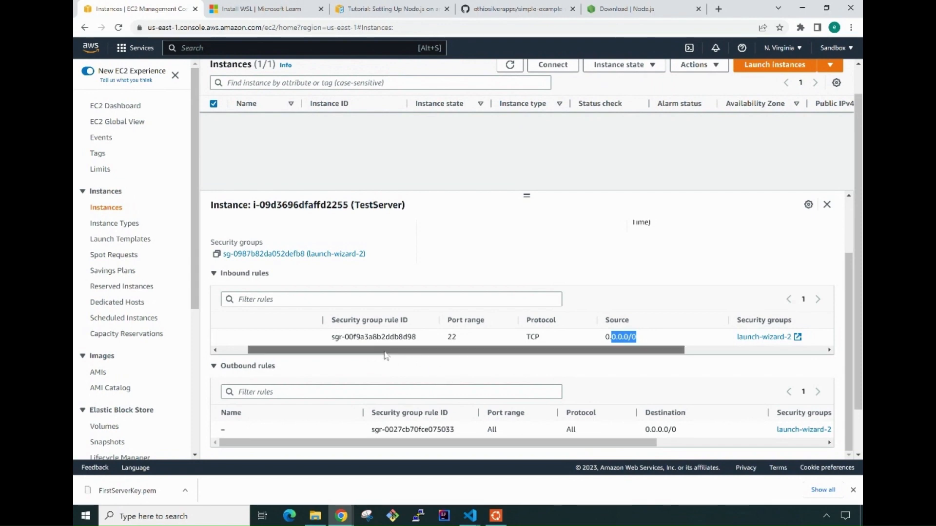
left_click_drag(385, 351, 357, 359)
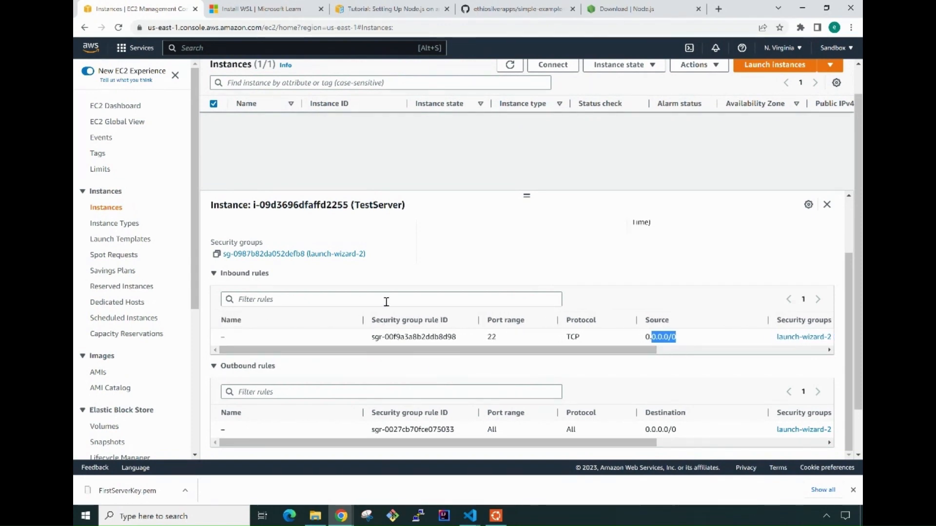
scroll(387, 303, "up", 2)
scroll(460, 295, "up", 1)
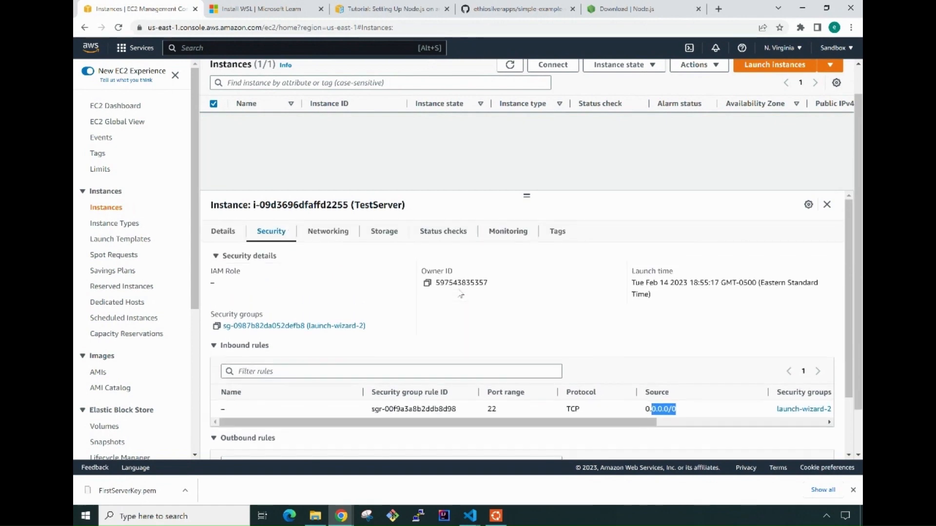
scroll(459, 295, "down", 2)
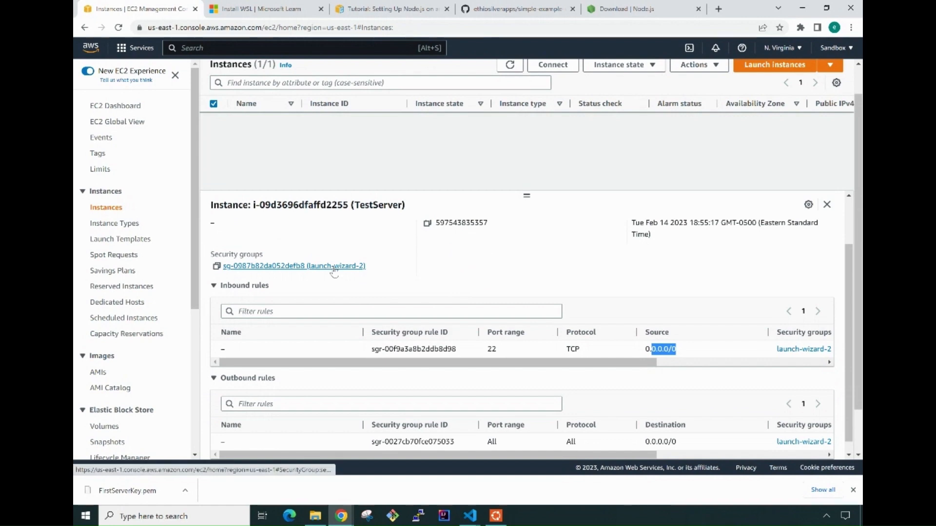
right_click(269, 269)
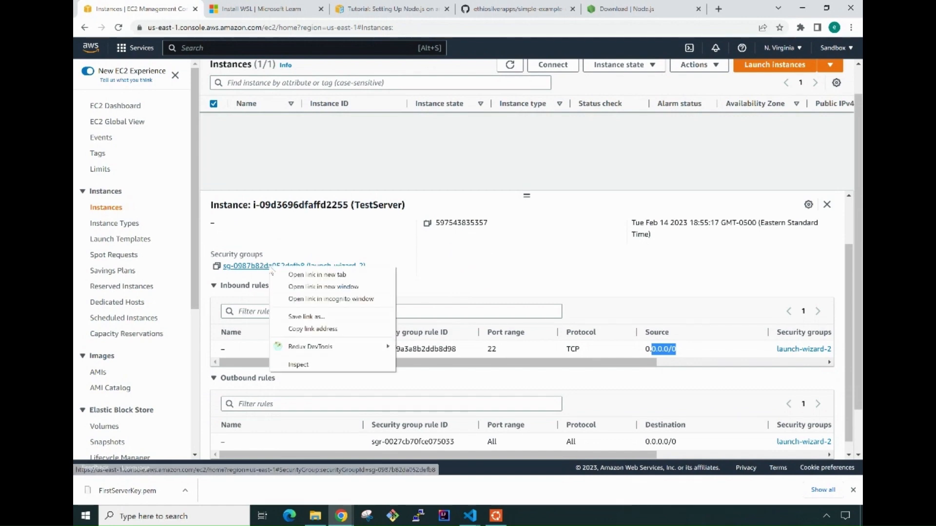
key("Escape")
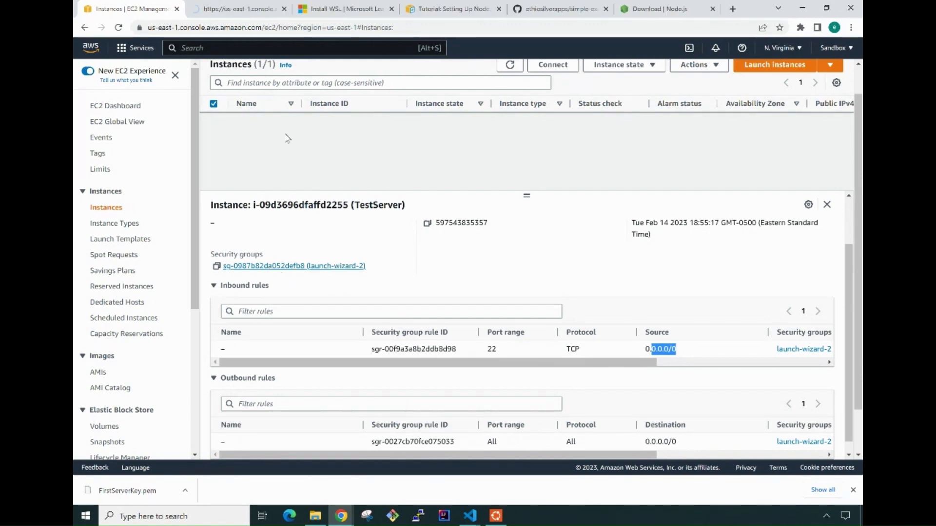
left_click(242, 7)
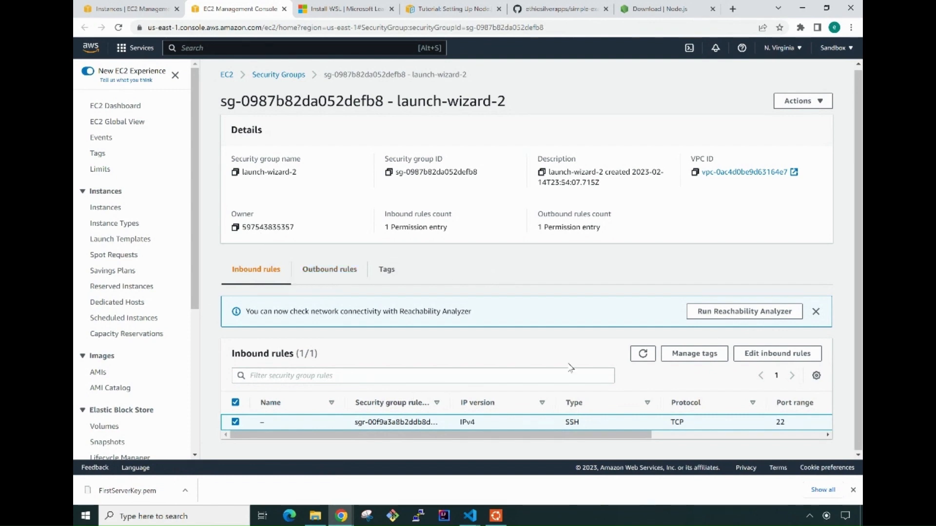
Start editing the launch-wizard-2 inbound rules and add a new rule of type HTTP.
left_click(762, 361)
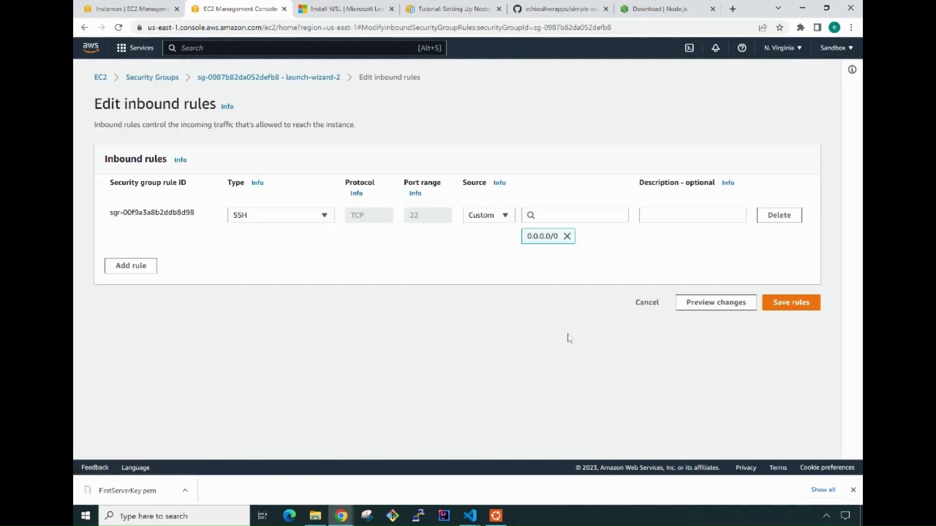
left_click(140, 265)
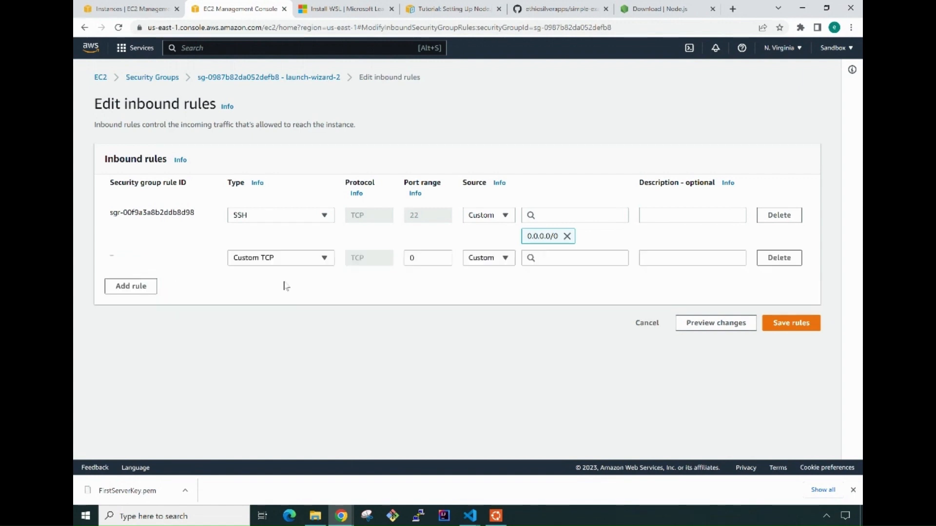
left_click(322, 260)
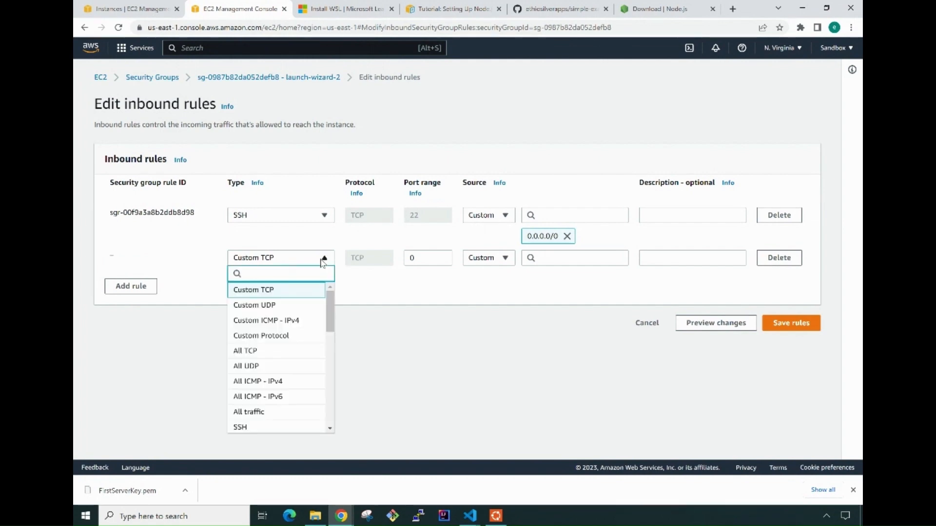
scroll(329, 297, "down", 1)
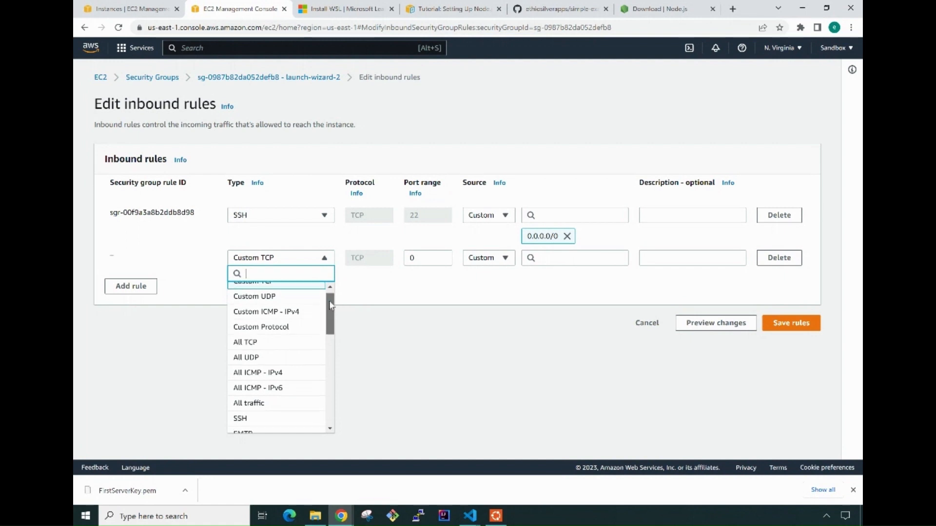
left_click_drag(329, 305, 333, 341)
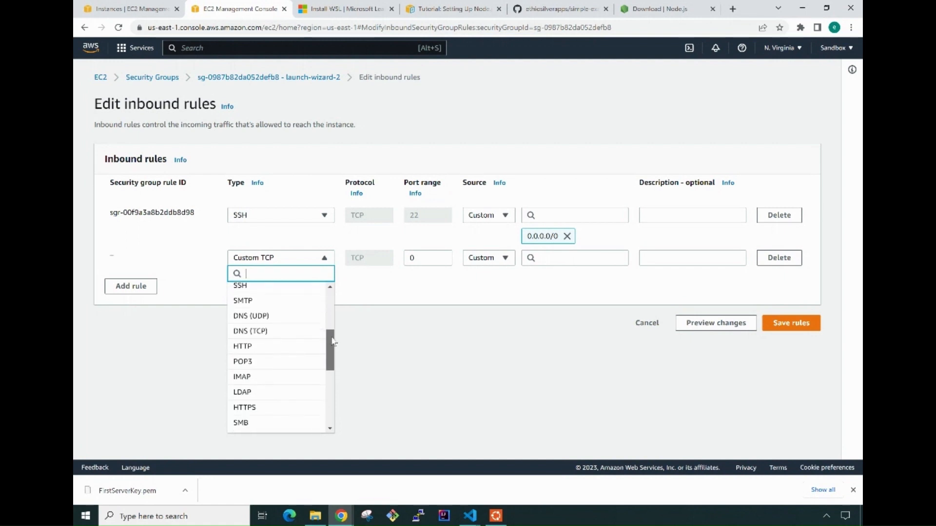
left_click(249, 348)
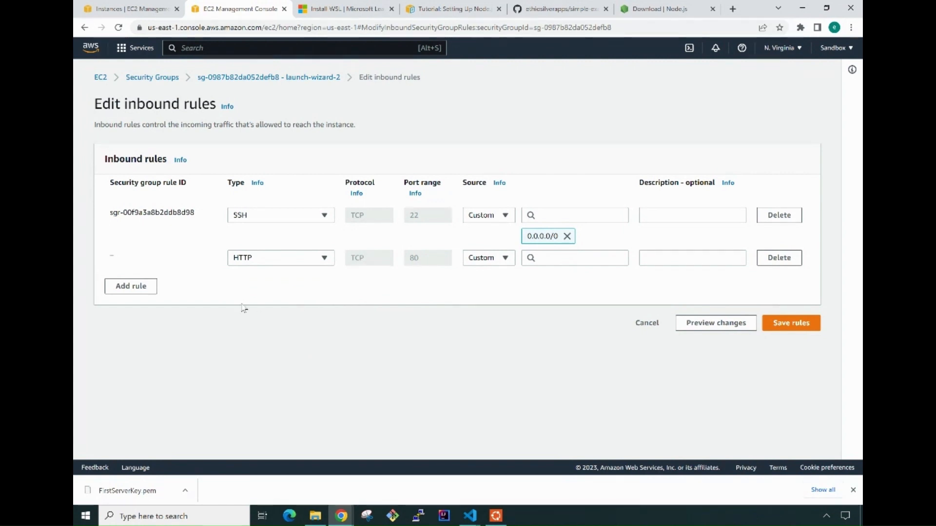
Discard the extra Custom TCP rule and set the HTTP rule's source to Anywhere, 0.0.0.0/0.
left_click(146, 288)
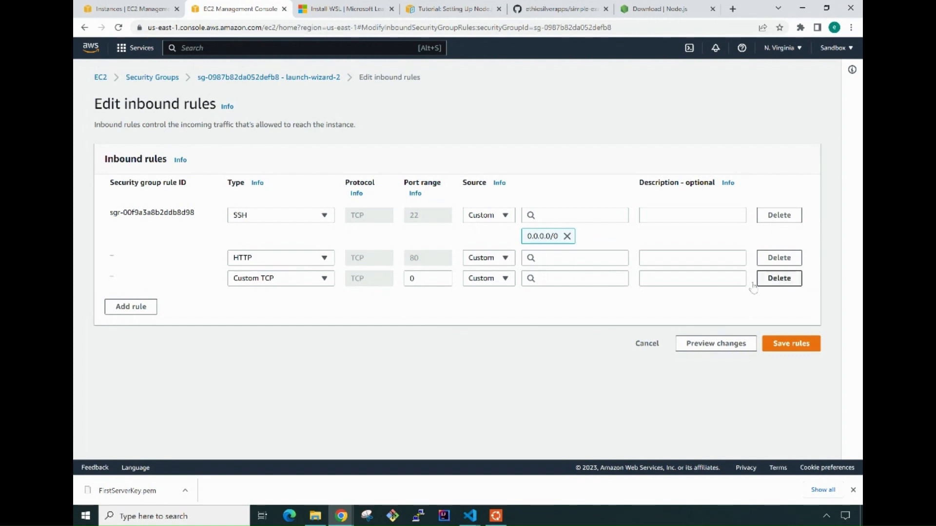
left_click(776, 279)
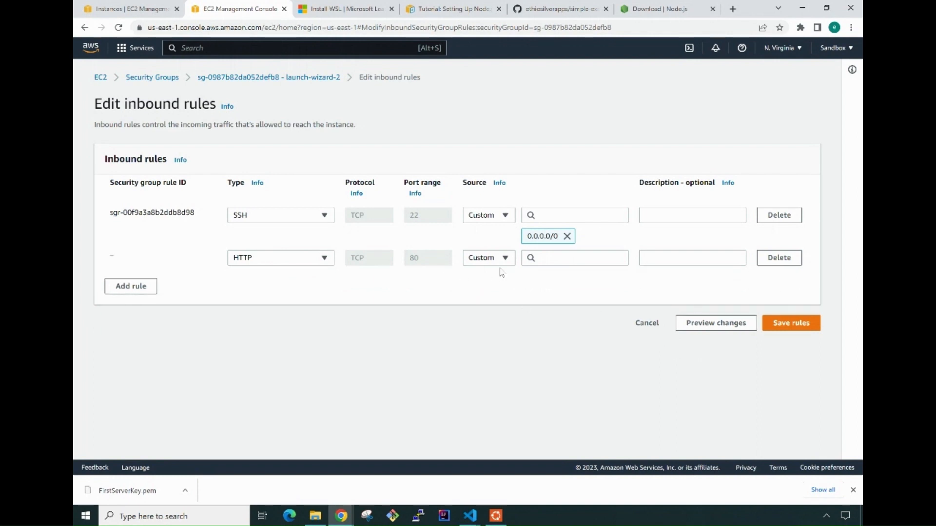
left_click(556, 257)
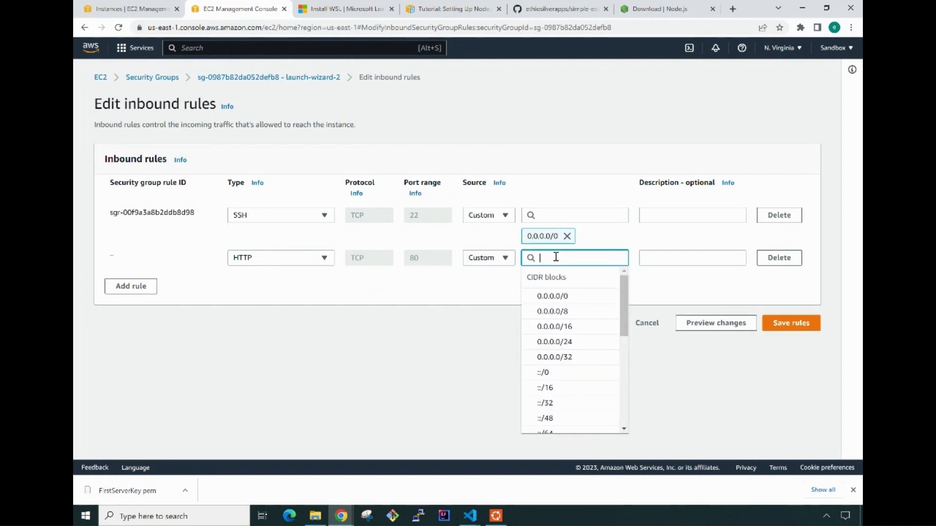
left_click(576, 298)
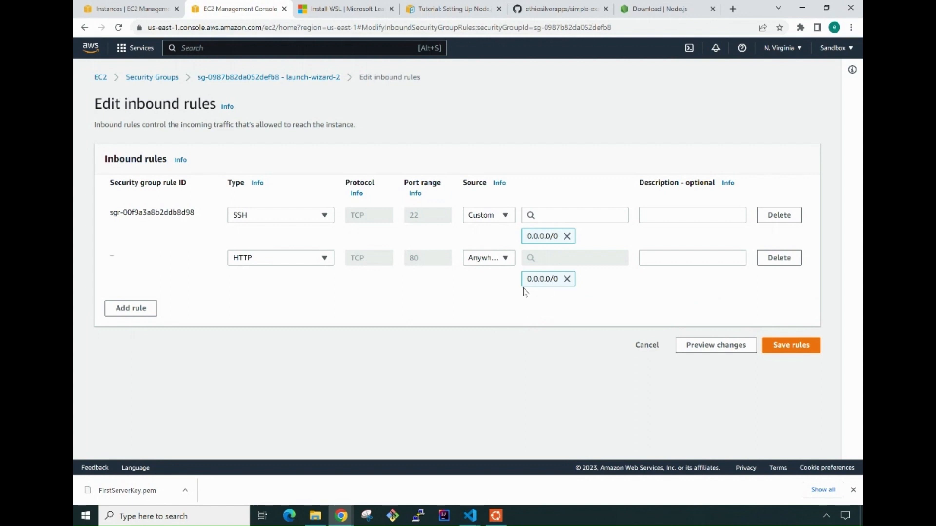
Give the HTTP rule the description WebServer and save the inbound rules.
left_click(672, 255)
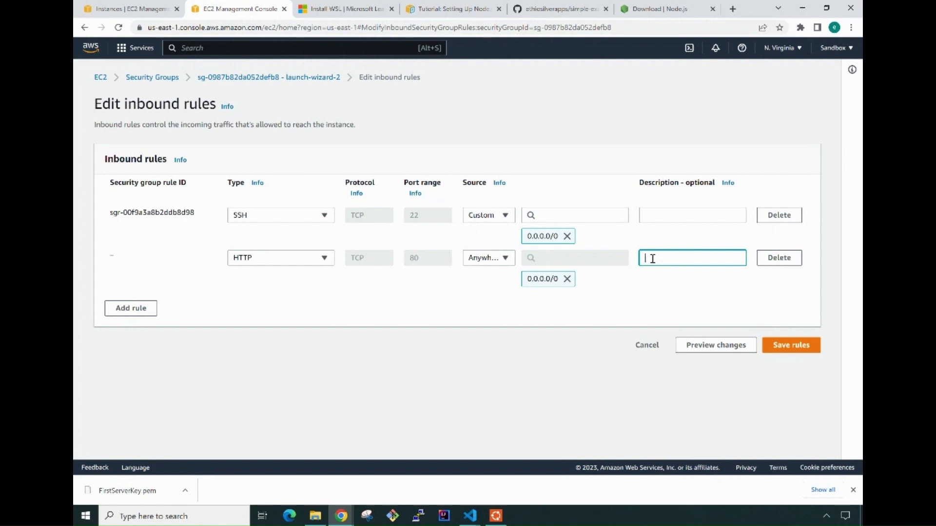
type("Our")
type("WebSer")
key("BackSpace")
key("BackSpace")
key("BackSpace")
key("BackSpace")
key("BackSpace")
key("BackSpace")
key("BackSpace")
key("BackSpace")
key("BackSpace")
type("WebServer")
left_click(627, 300)
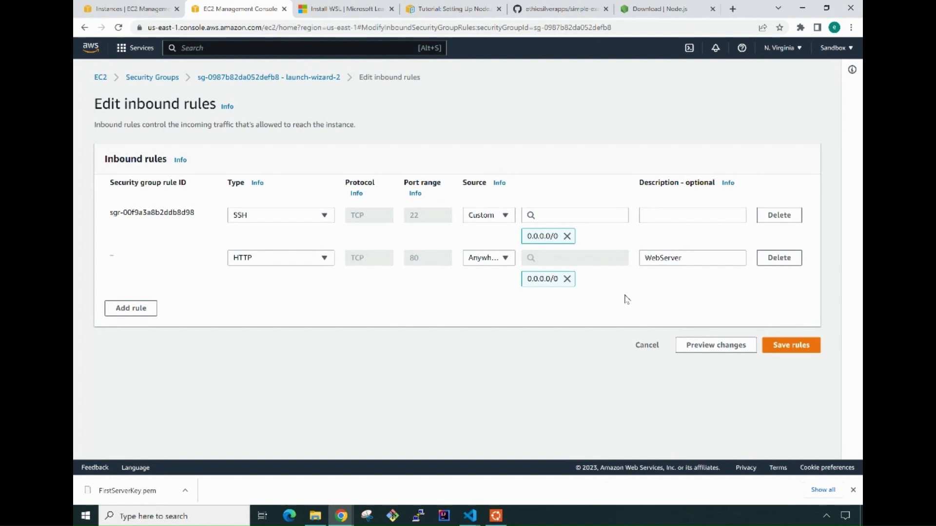
left_click(793, 350)
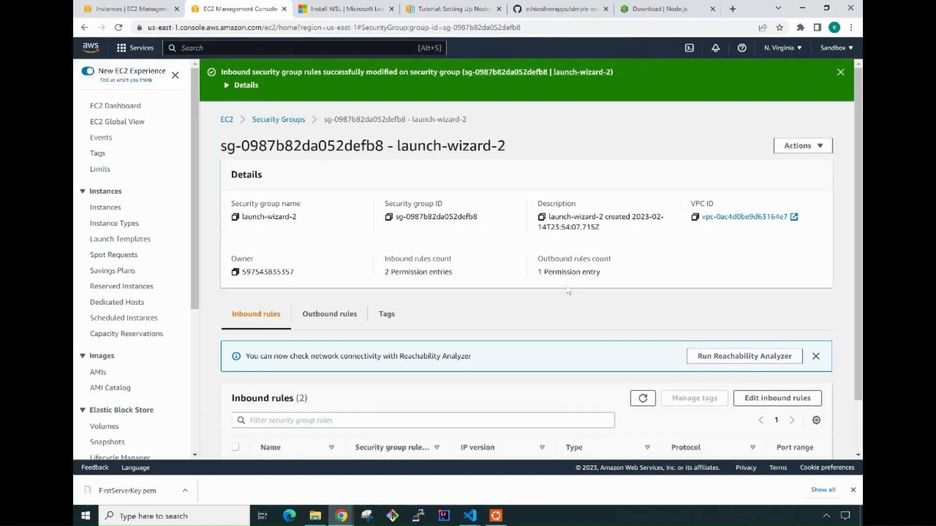
Compare the port ranges of the SSH and HTTP rules in the security group's inbound rules list.
scroll(526, 289, "down", 1)
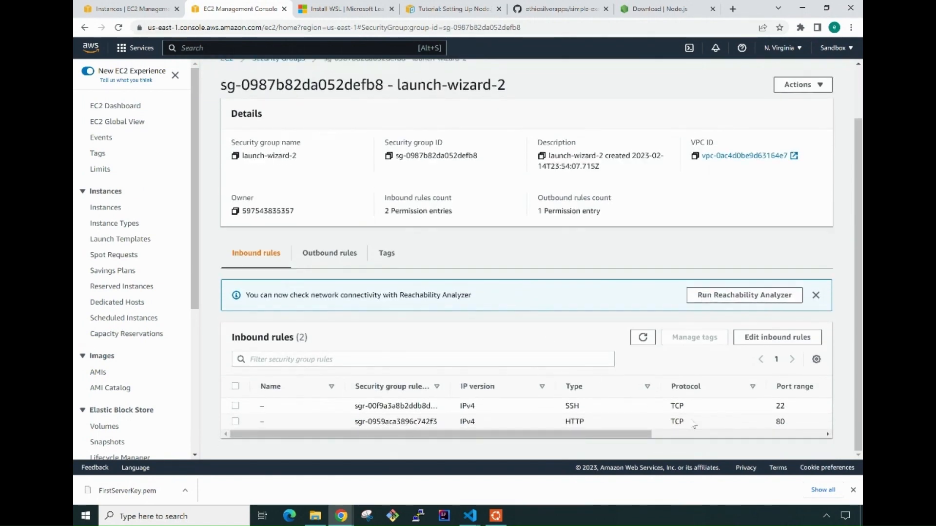
double_click(781, 408)
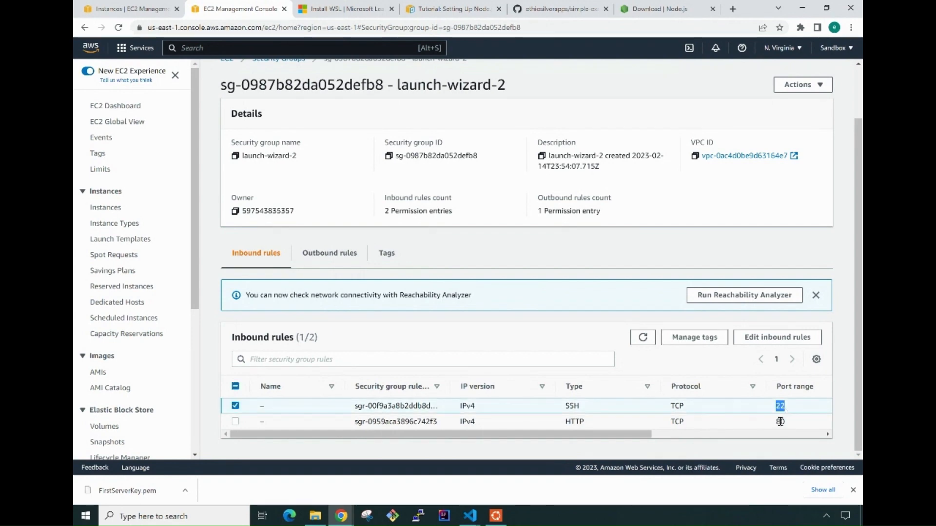
double_click(780, 422)
double_click(781, 408)
Open TestServer's public IPv4 address from its instance details and recheck the security group's inbound rules.
left_click(120, 9)
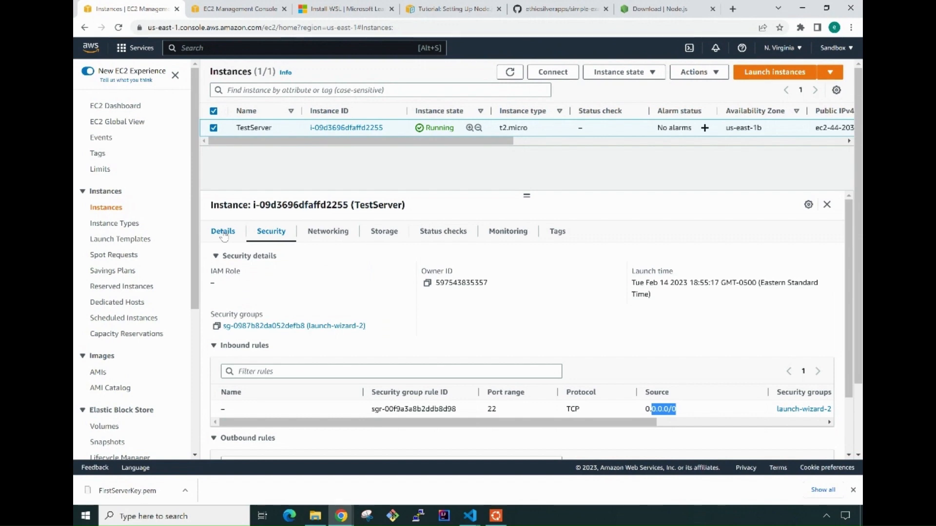
left_click(223, 233)
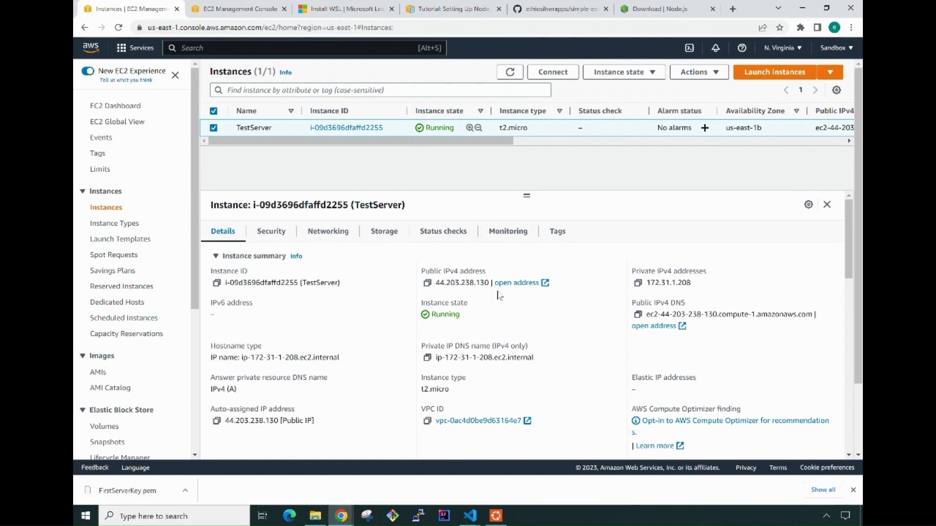
left_click(510, 287)
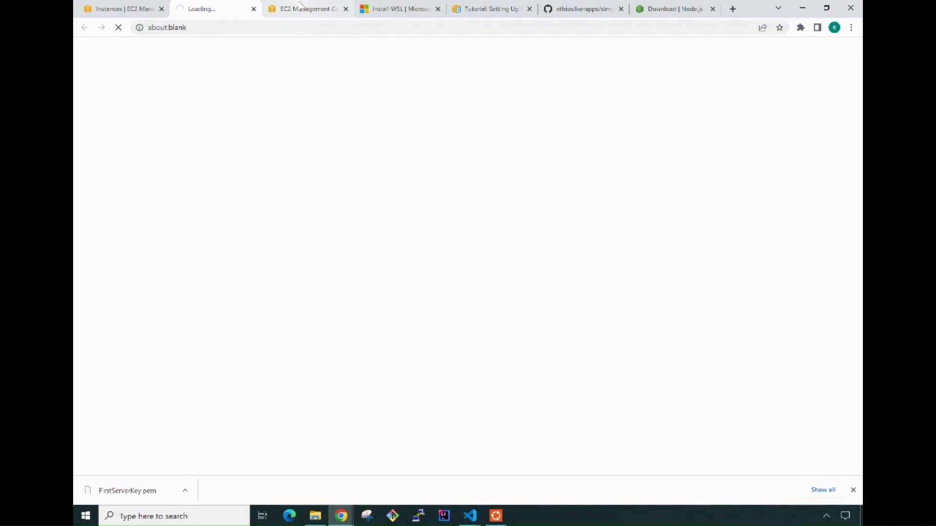
left_click(300, 5)
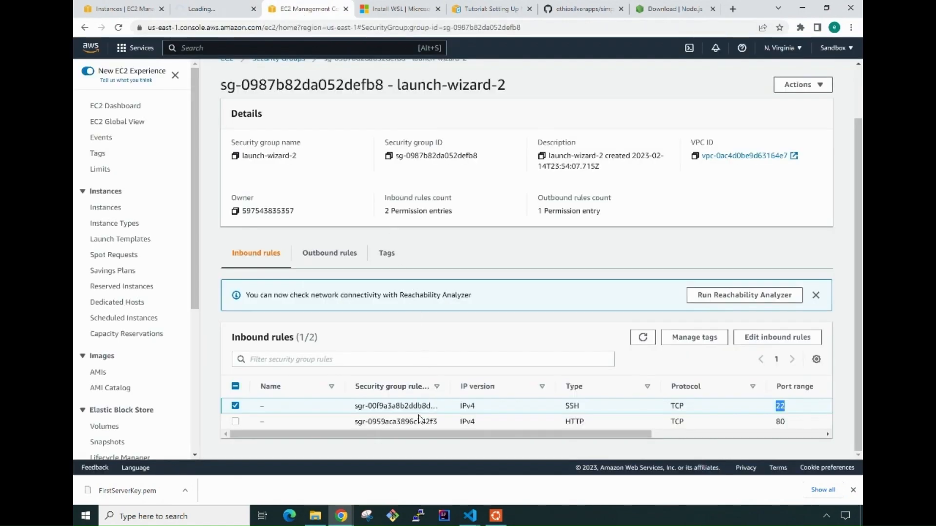
left_click_drag(386, 439, 336, 431)
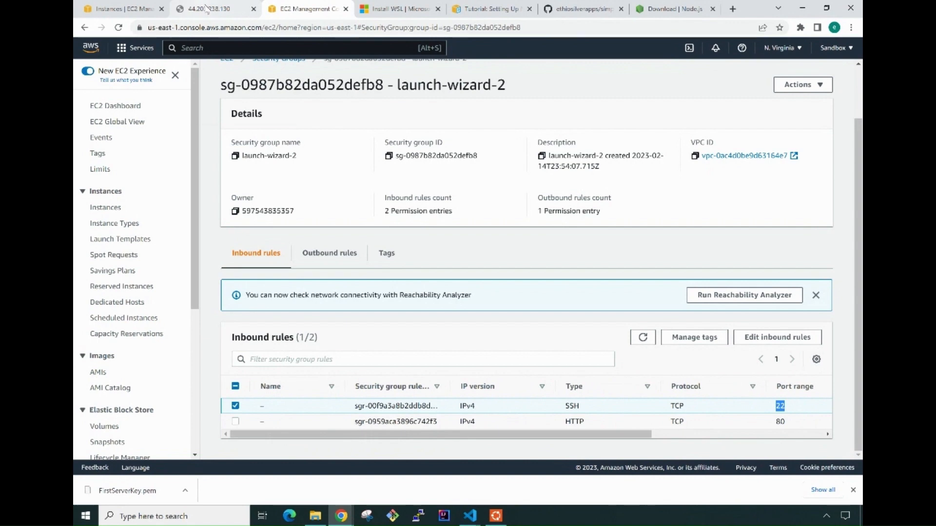
left_click(207, 9)
key("F5")
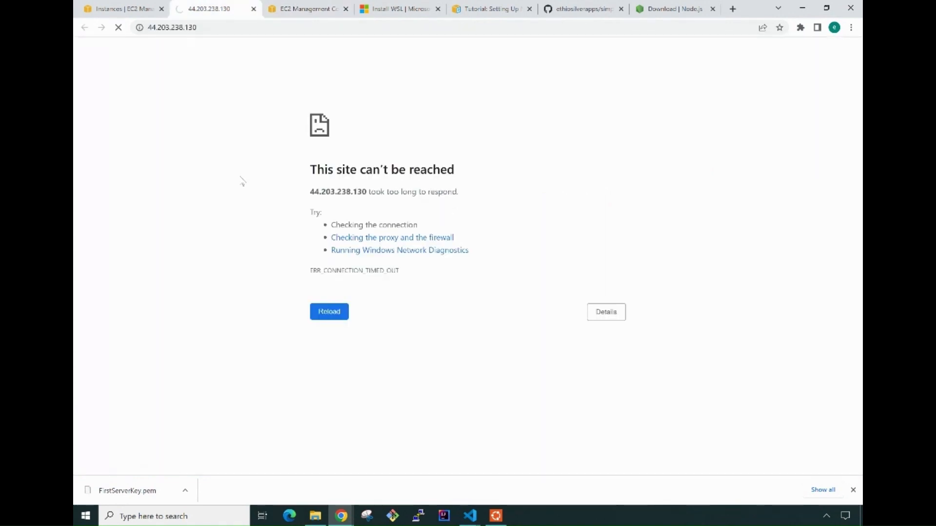
left_click(229, 27)
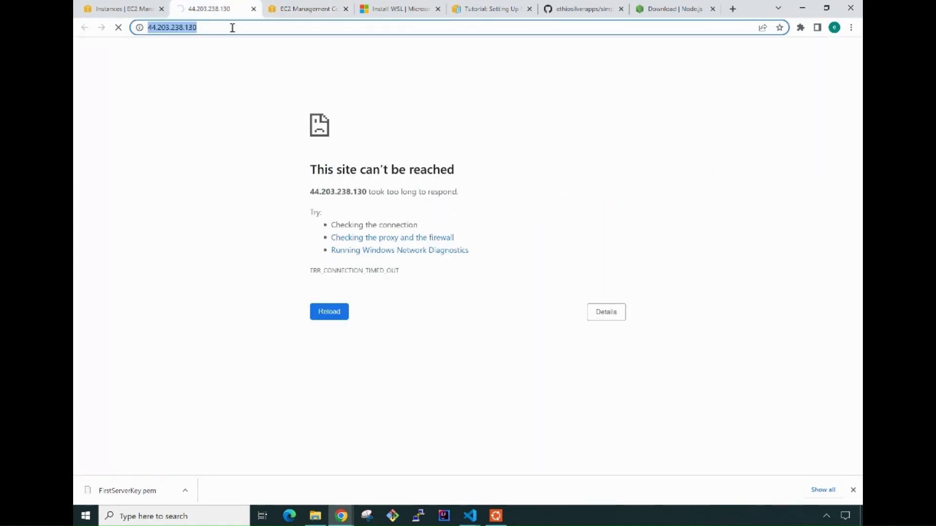
left_click(232, 27)
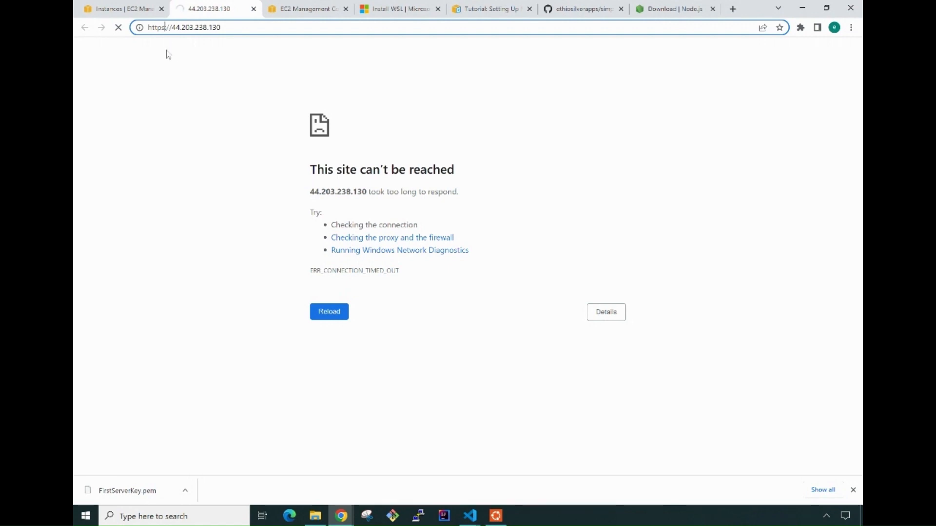
key("BackSpace")
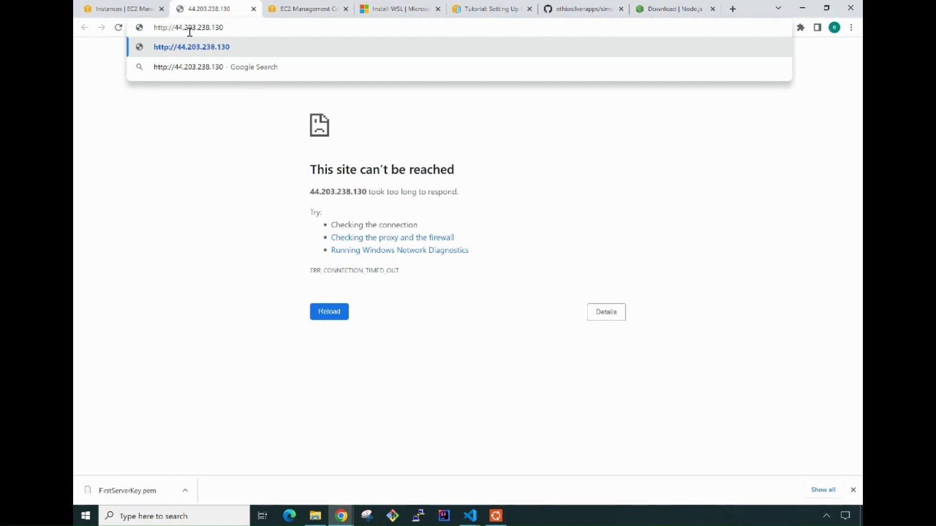
left_click(232, 26)
key("Return")
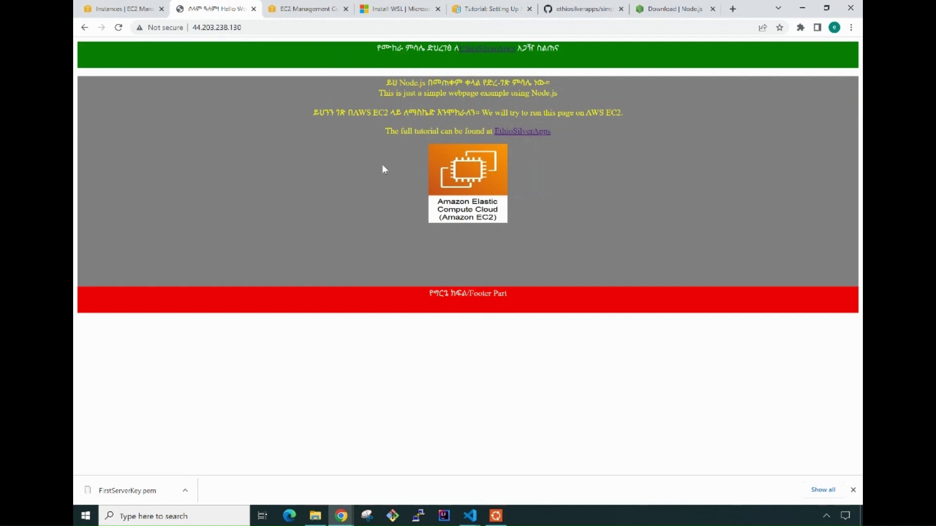
Check the server's request log, and examine the app.js line in the simple-example-web GitHub repository that logs the requested path.
left_click(496, 516)
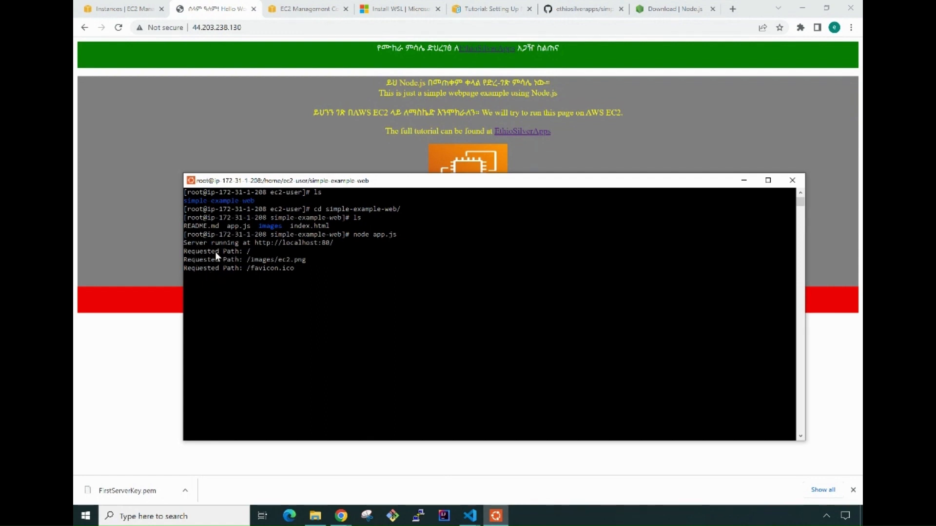
left_click(579, 9)
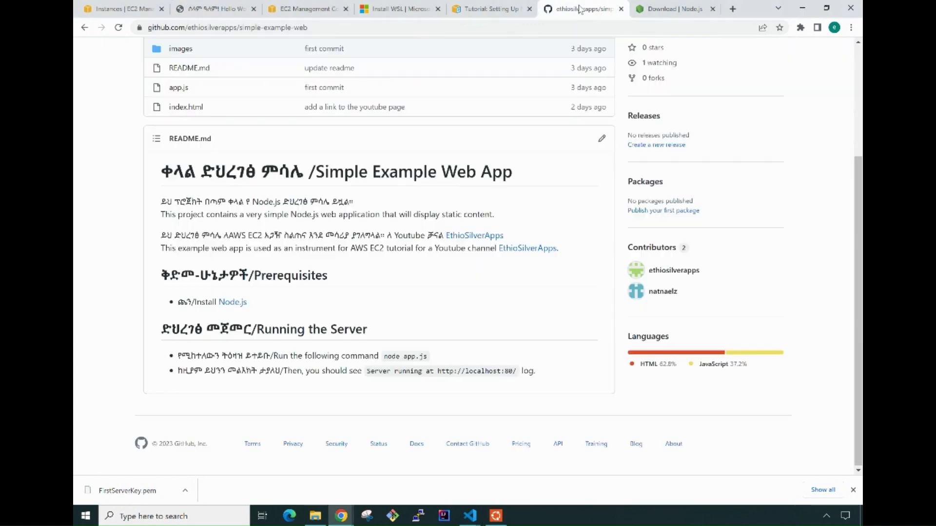
scroll(324, 241, "up", 3)
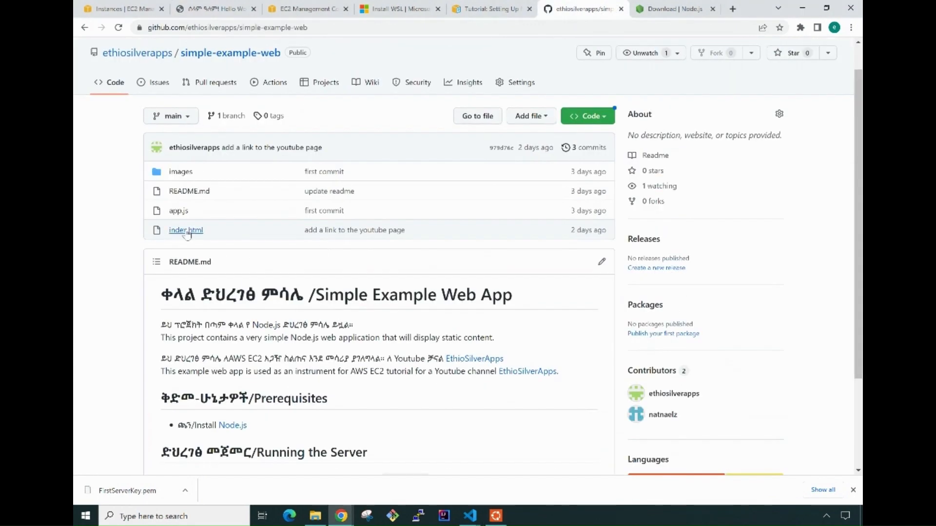
left_click(183, 213)
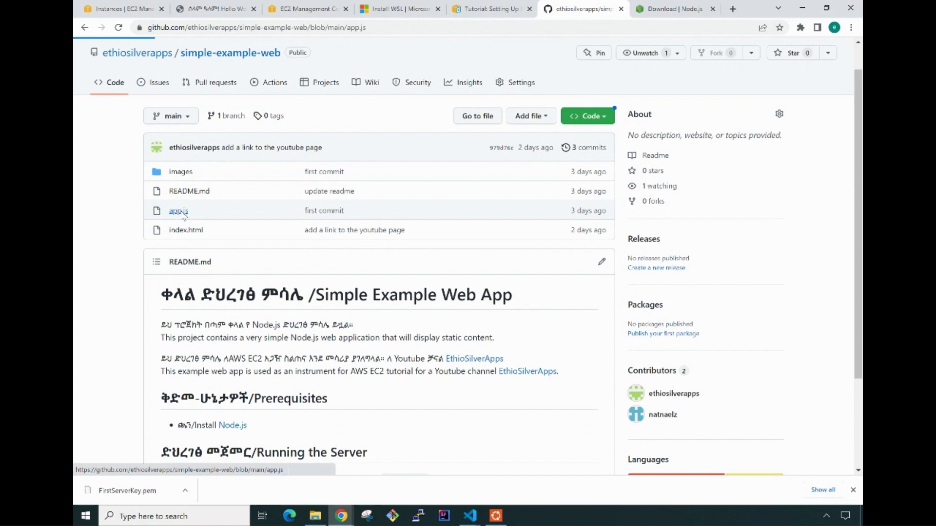
scroll(114, 324, "down", 4)
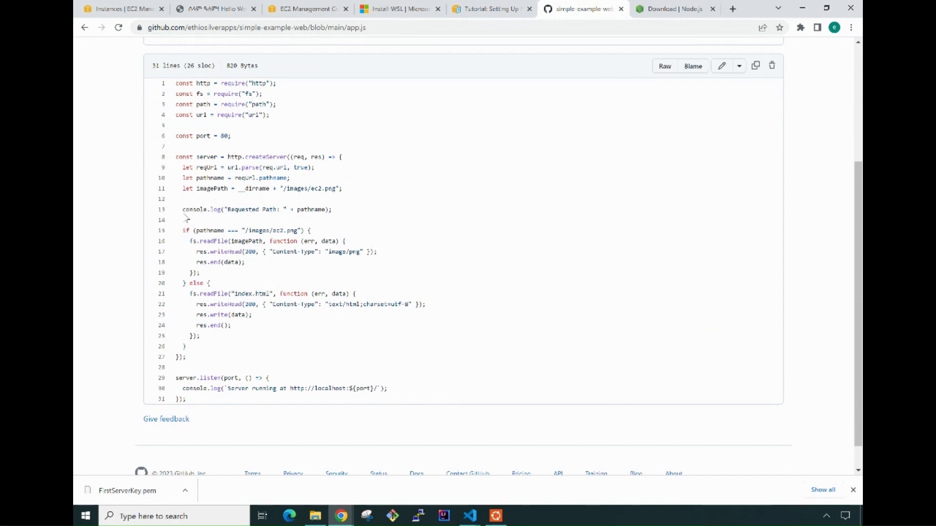
left_click_drag(182, 209, 331, 209)
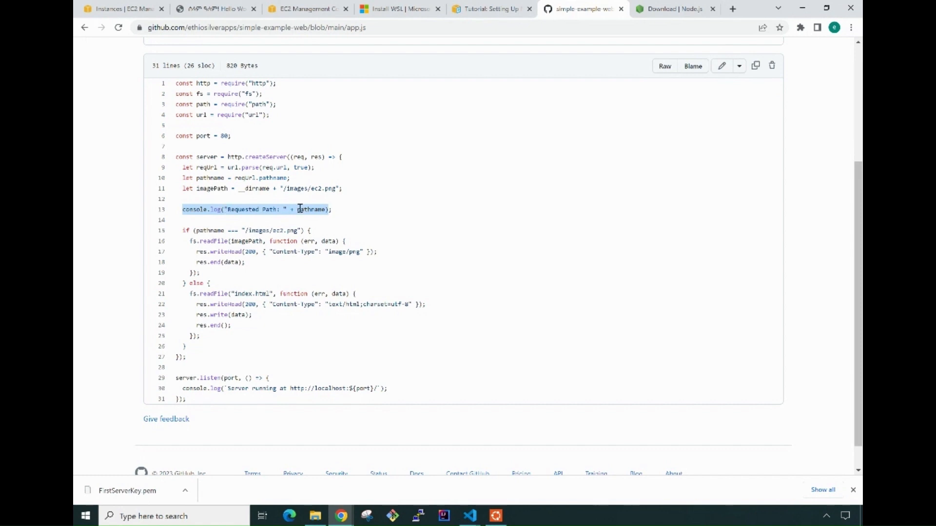
double_click(313, 211)
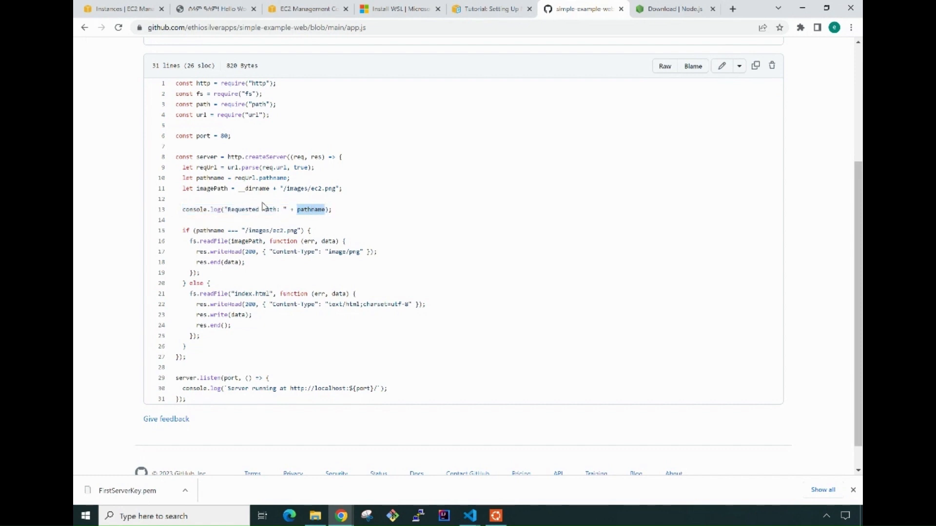
scroll(379, 263, "up", 3)
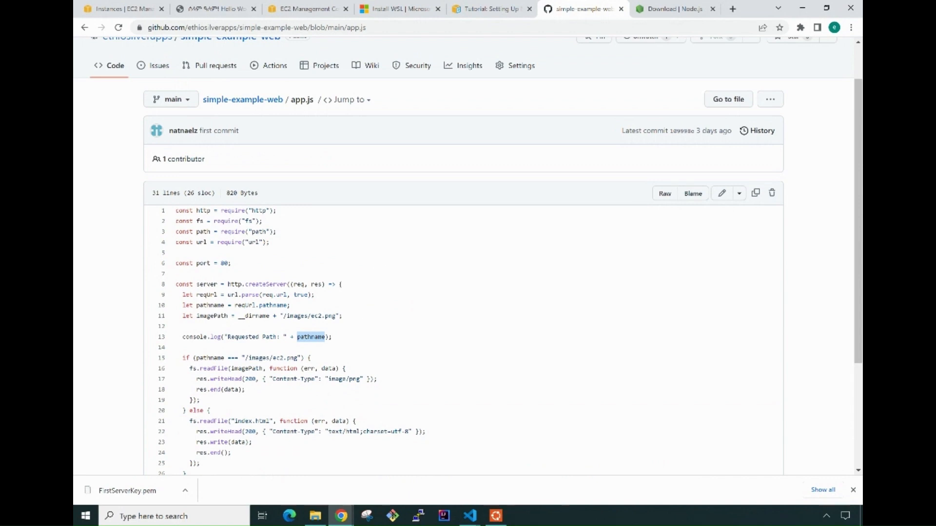
Compare the requested paths logged in the Ubuntu terminal with the web page served from the EC2 instance.
left_click(496, 515)
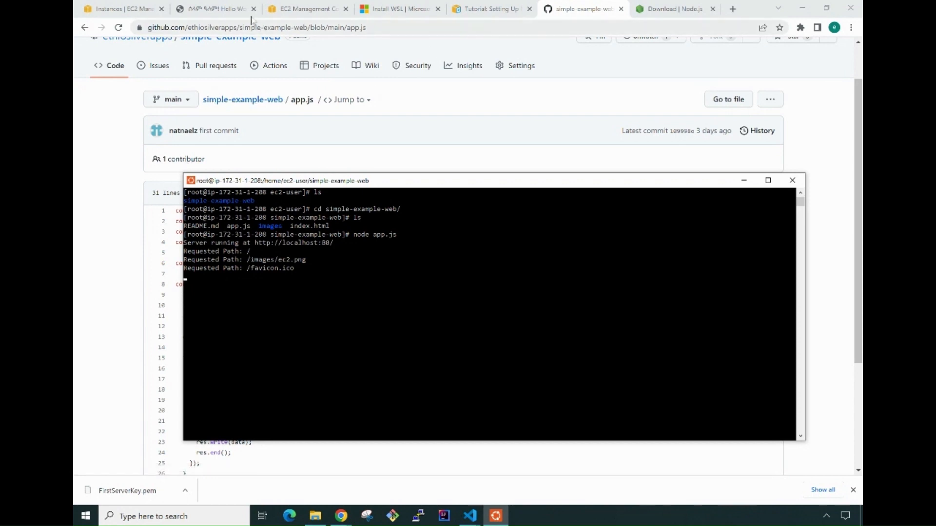
left_click(215, 9)
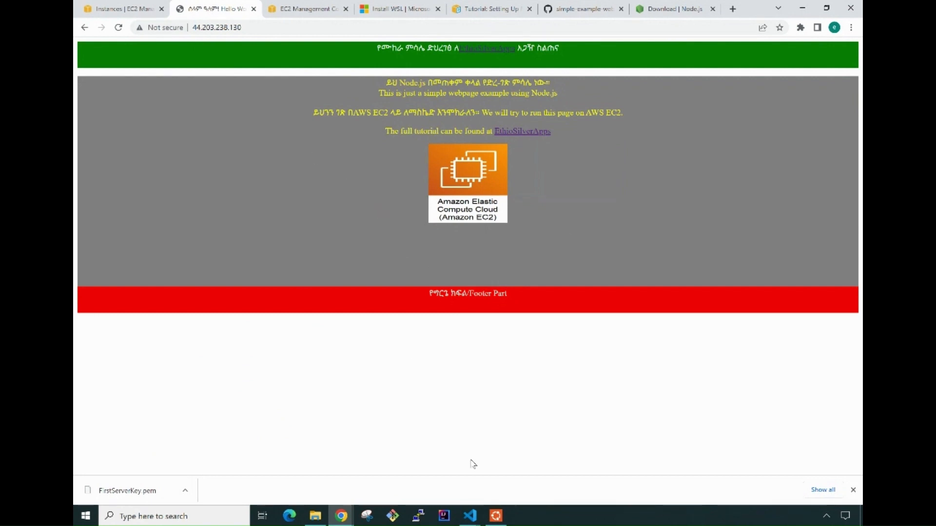
left_click(495, 516)
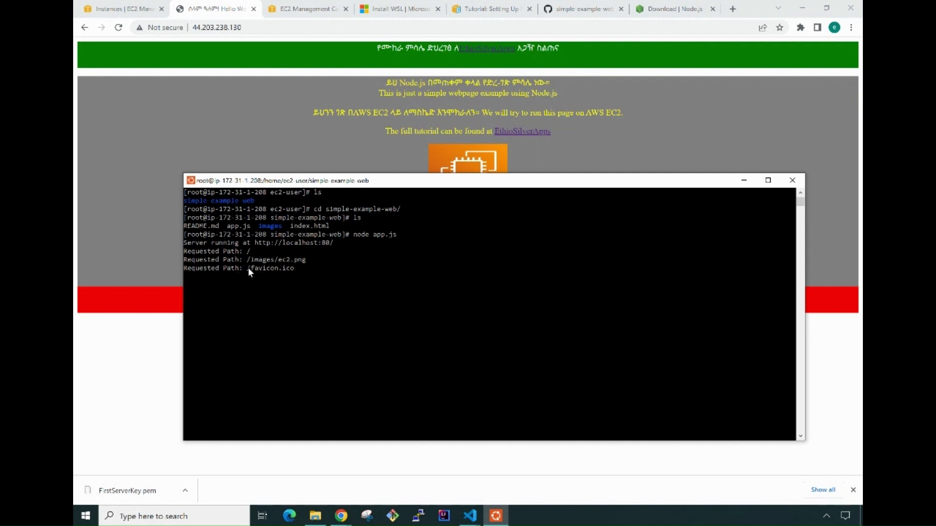
left_click_drag(246, 267, 297, 272)
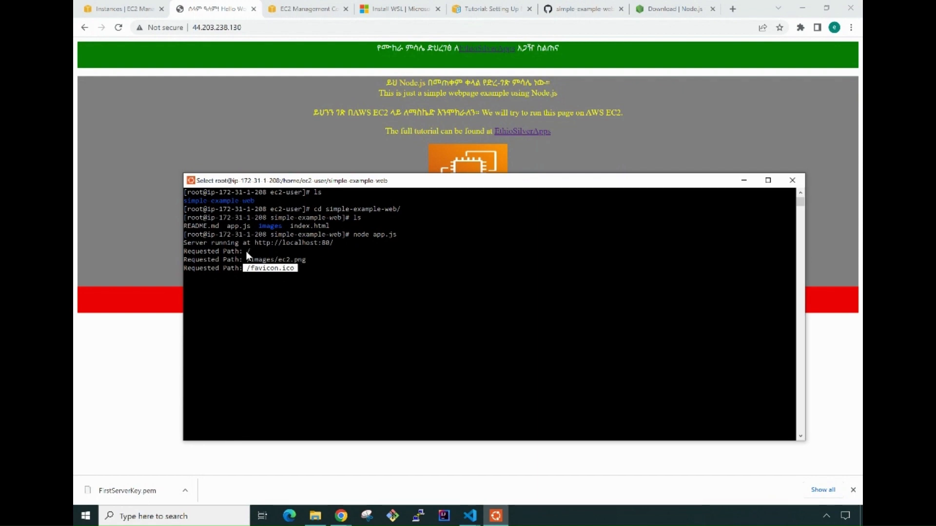
left_click(153, 220)
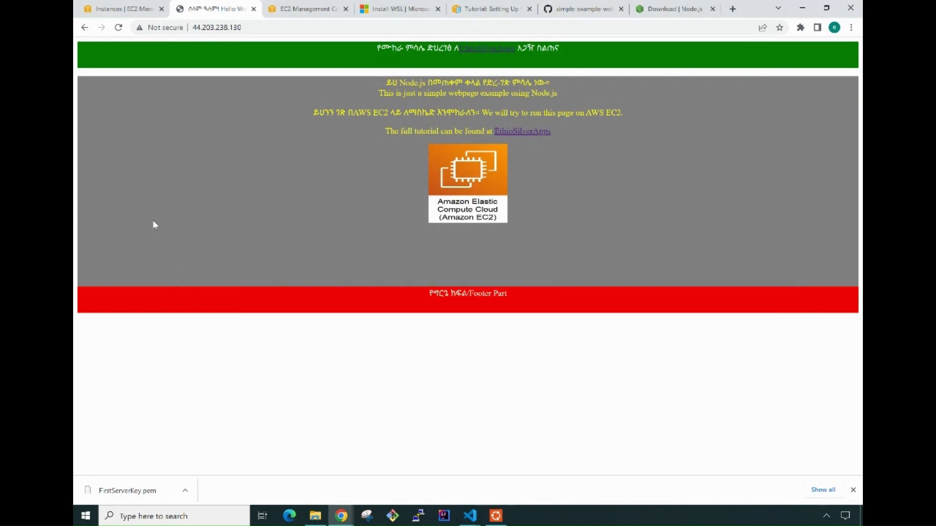